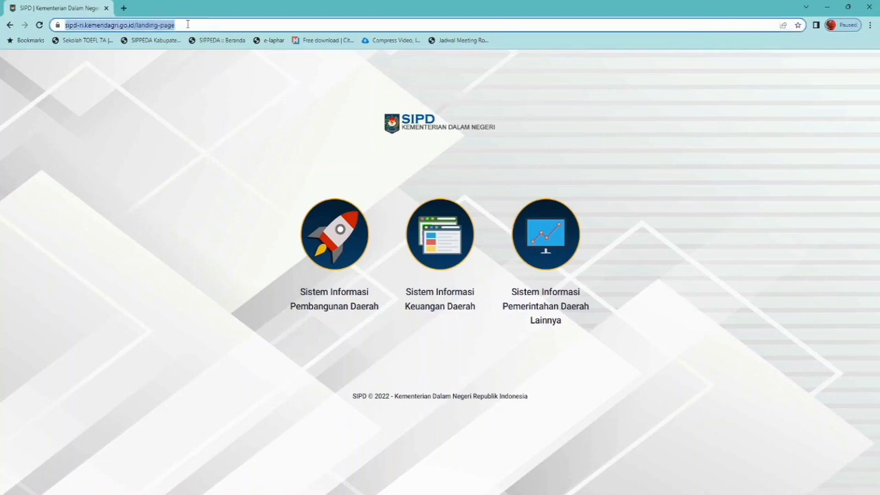
Step: Replace the Chrome address with sipd-ri.kemendagri.go.id and go to the autocompleted SIPD site
drag(231, 26, 3, 49)
text(s)
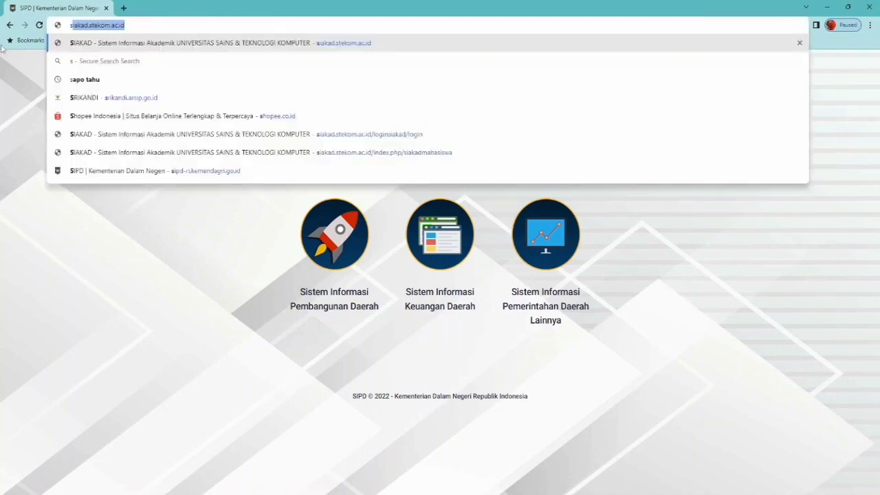
text(ipd-rii.k)
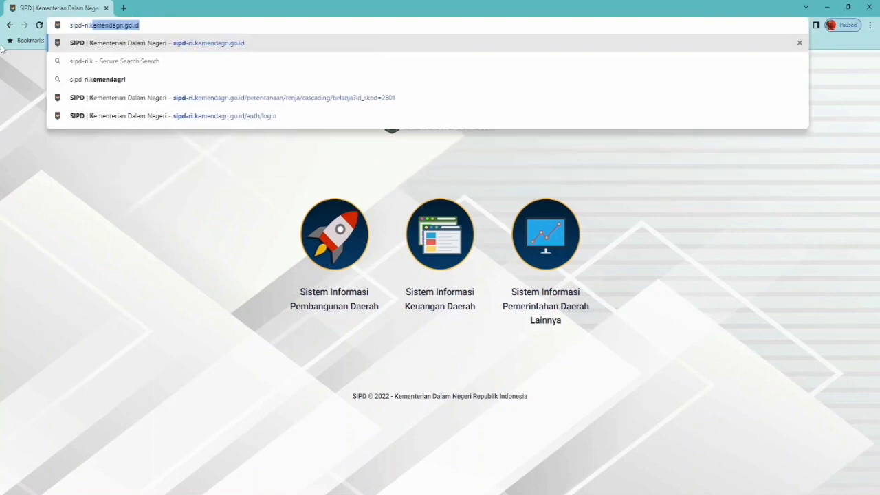
key(Return)
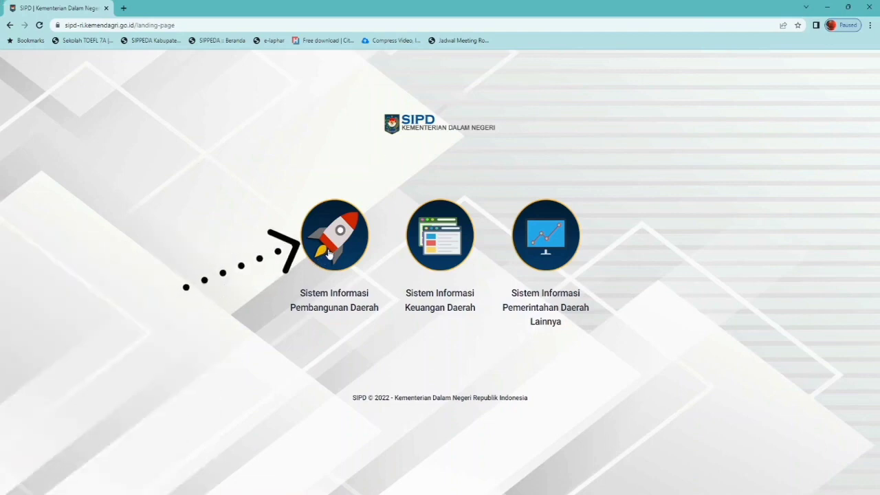
Step: Open the Perencanaan Pembangunan Daerah login and choose Provinsi Jawa Tengah and Kab. Kendal
click(328, 253)
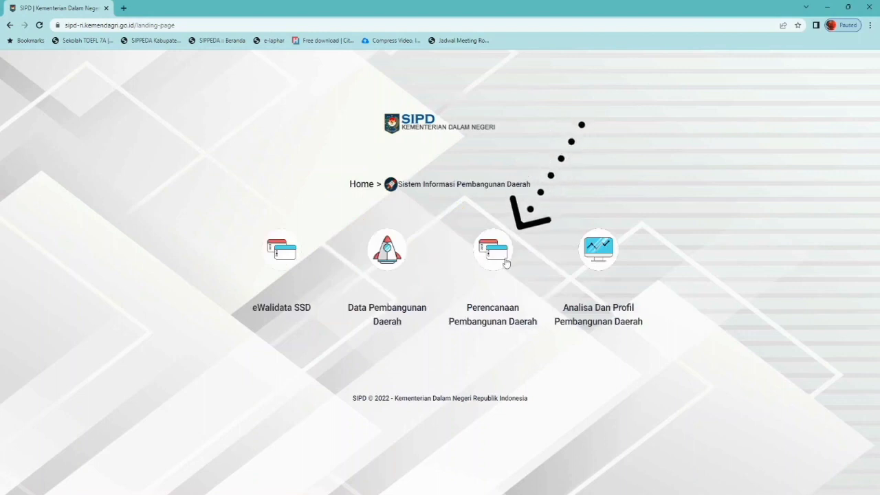
click(507, 262)
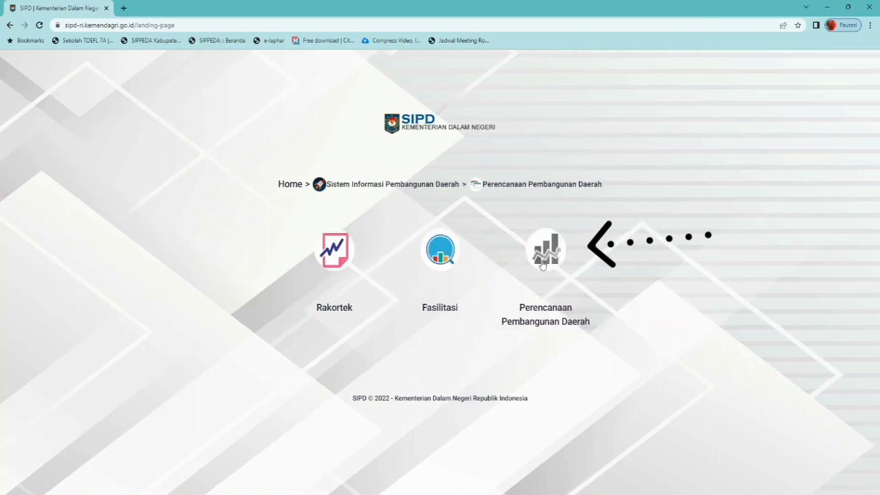
click(542, 265)
click(440, 213)
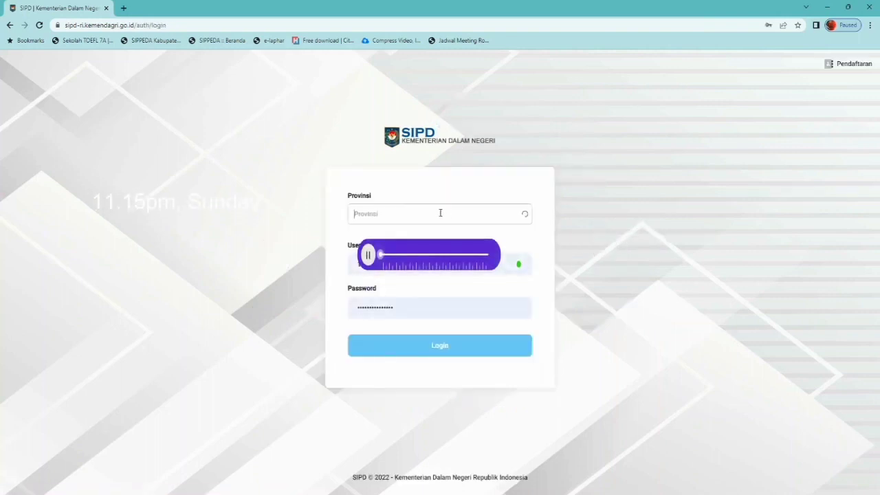
text(jawa)
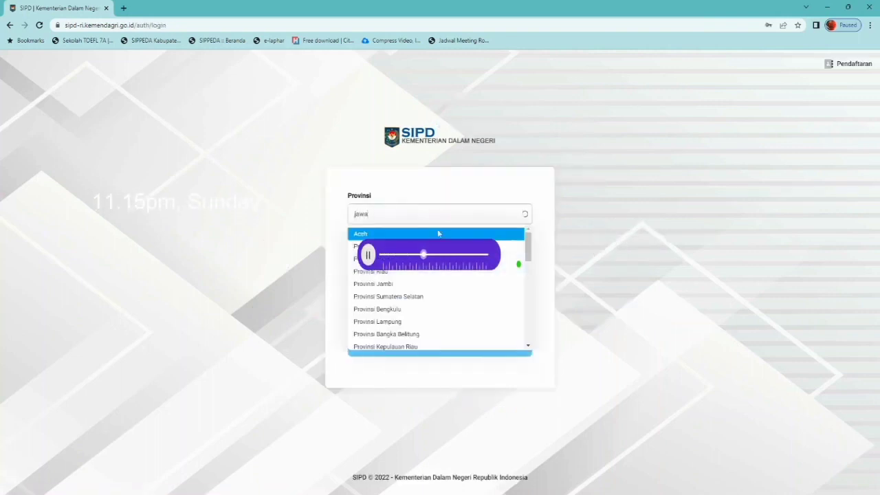
click(403, 247)
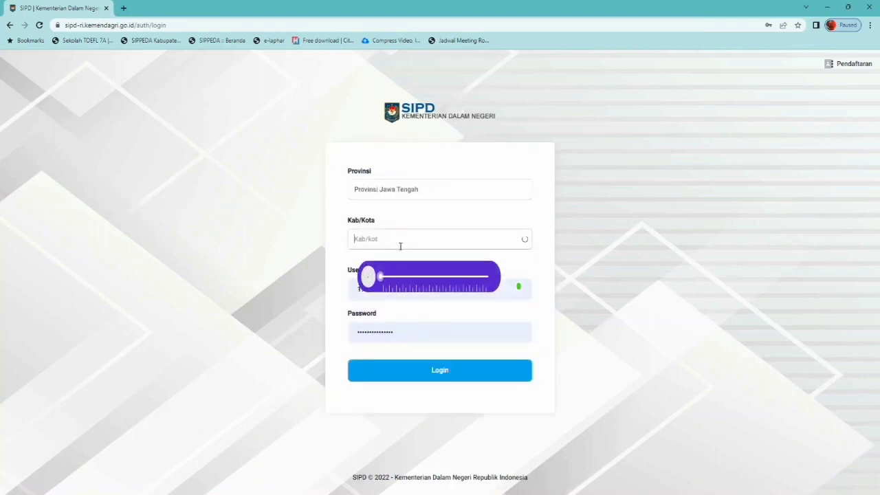
text(ken)
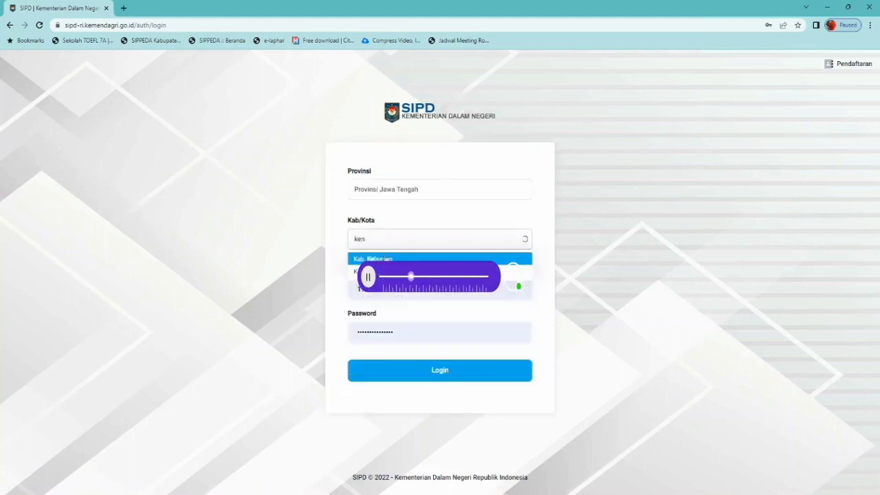
click(387, 258)
Step: Enter the account username and fill in the saved password
drag(442, 289, 356, 281)
text(19)
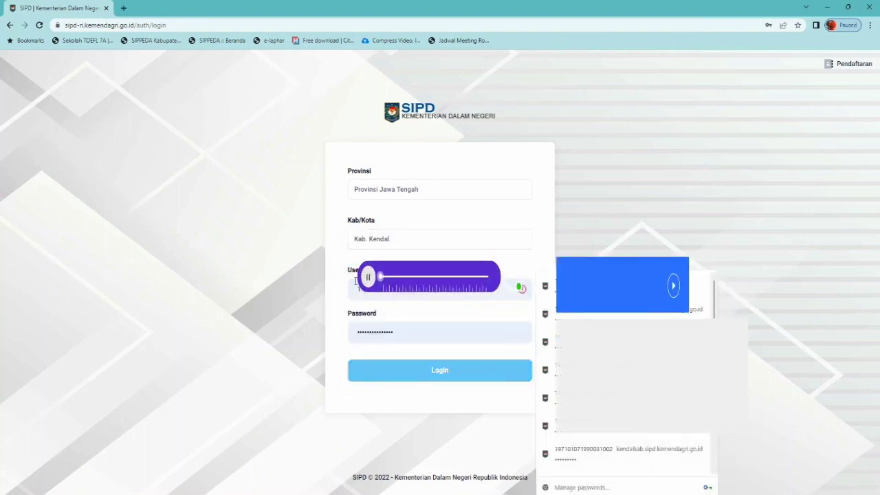
text(8)
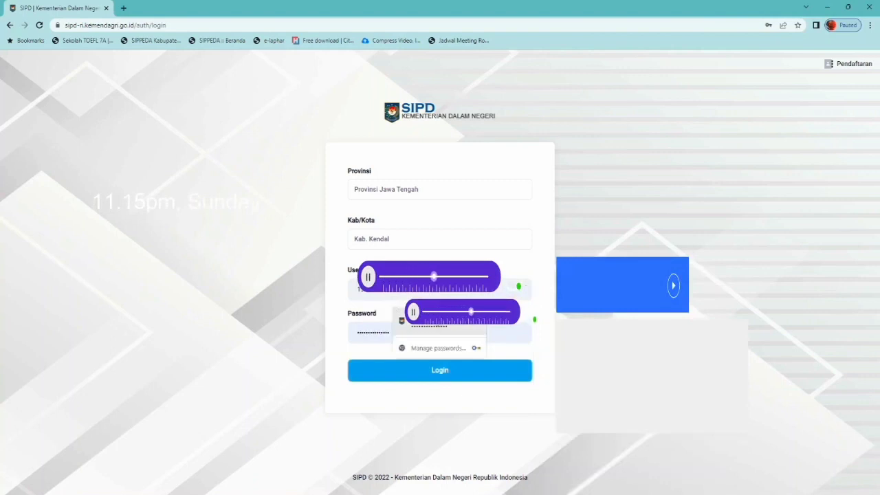
click(434, 326)
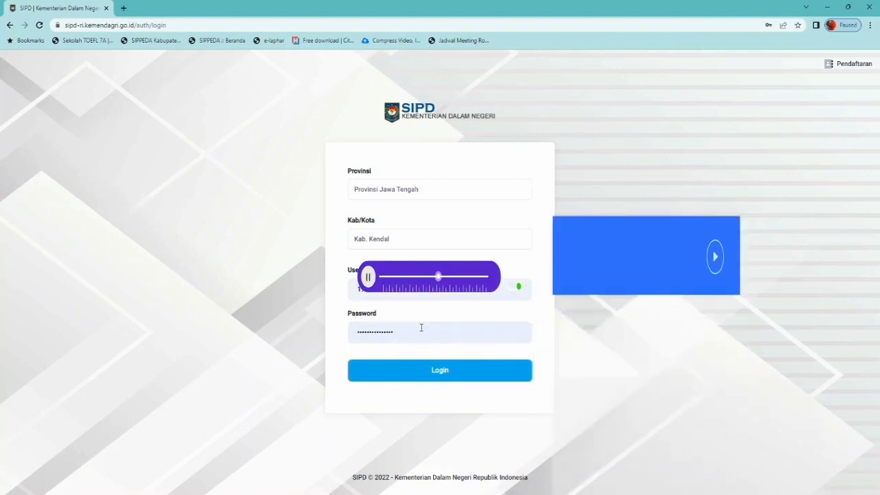
click(422, 328)
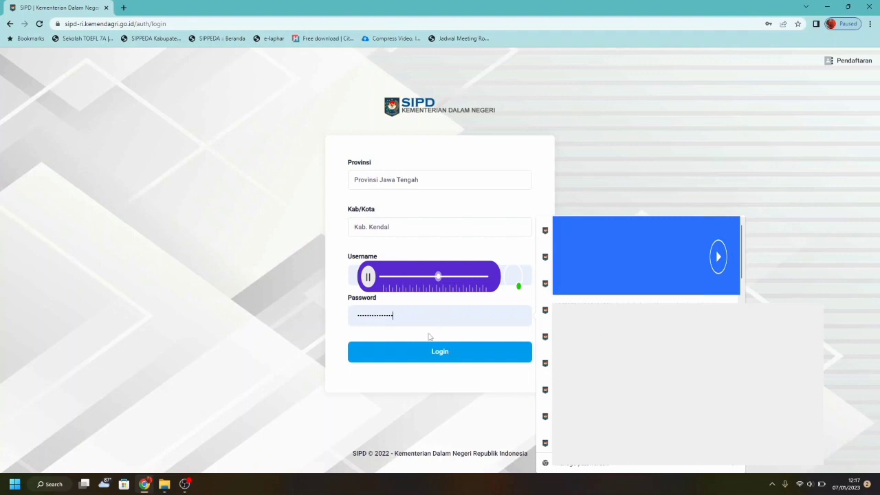
Step: Submit the login and answer the lowercase captcha to reach the Pilih Tahun page
click(392, 383)
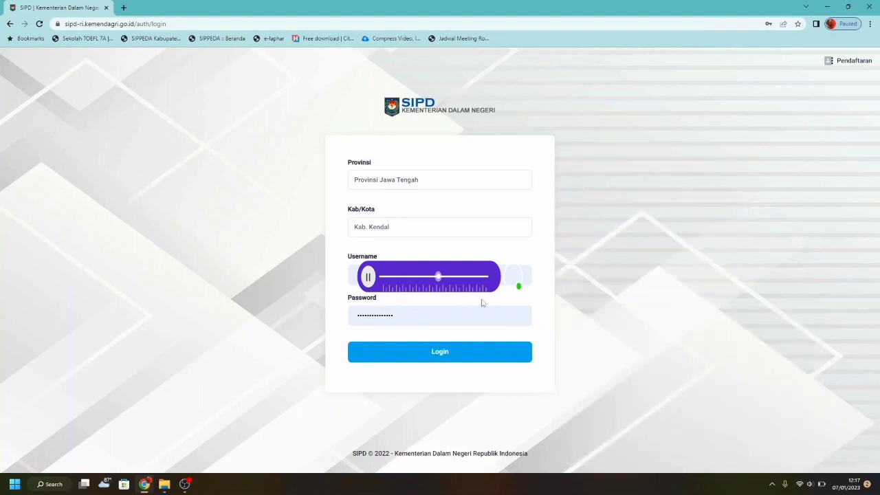
click(461, 354)
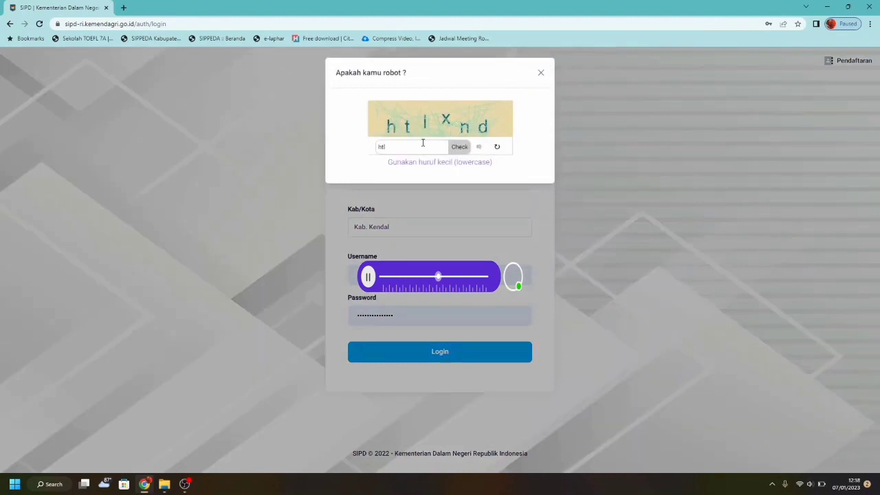
text(htlxnd)
click(469, 150)
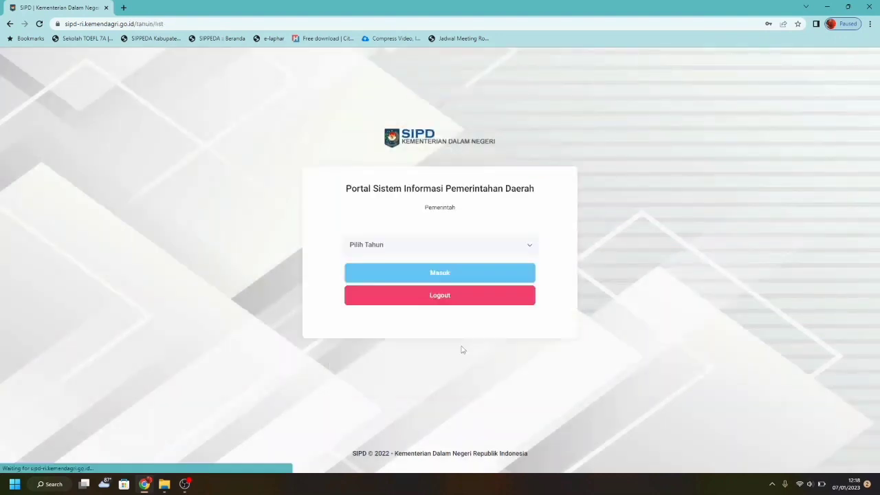
Step: Choose 2024 as the planning year and enter the SIPD dashboard
click(453, 244)
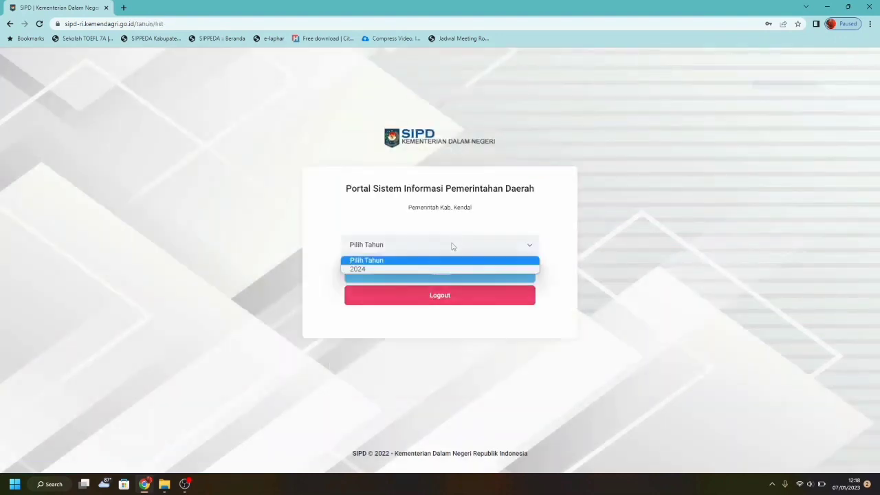
click(449, 268)
click(485, 272)
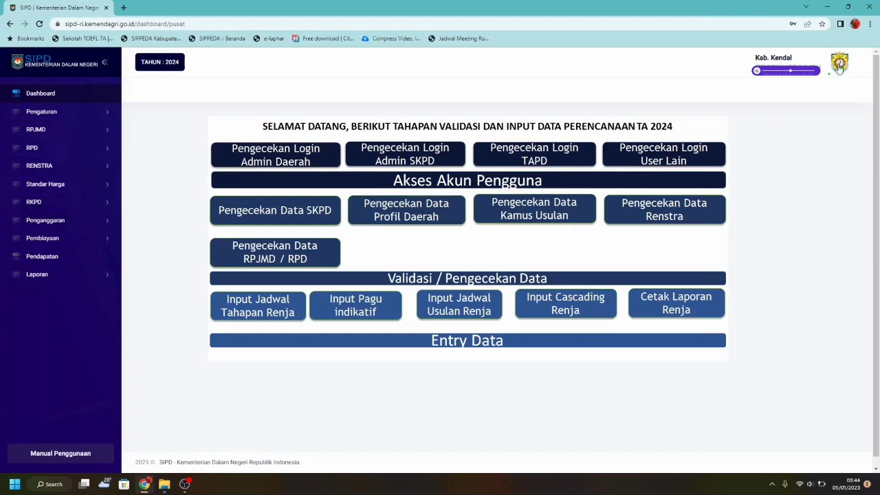
Step: View Profil Saya from the account menu, check Ganti Password, then go back unchanged
click(839, 65)
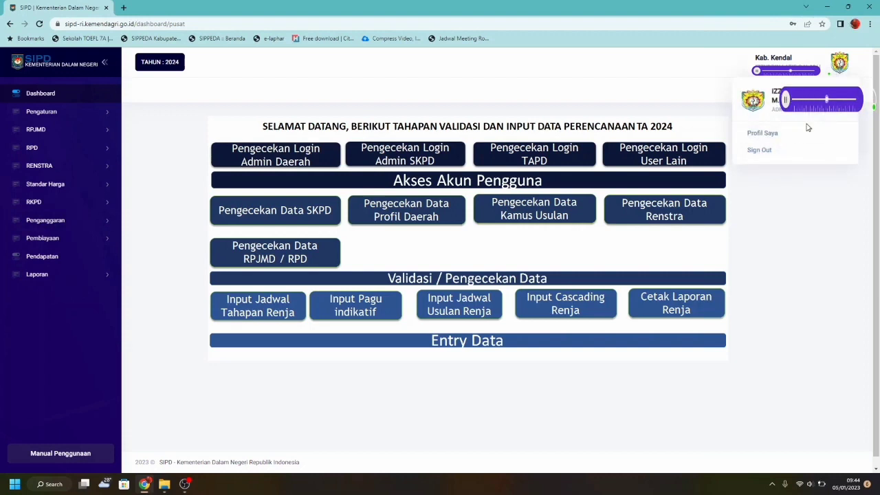
click(839, 66)
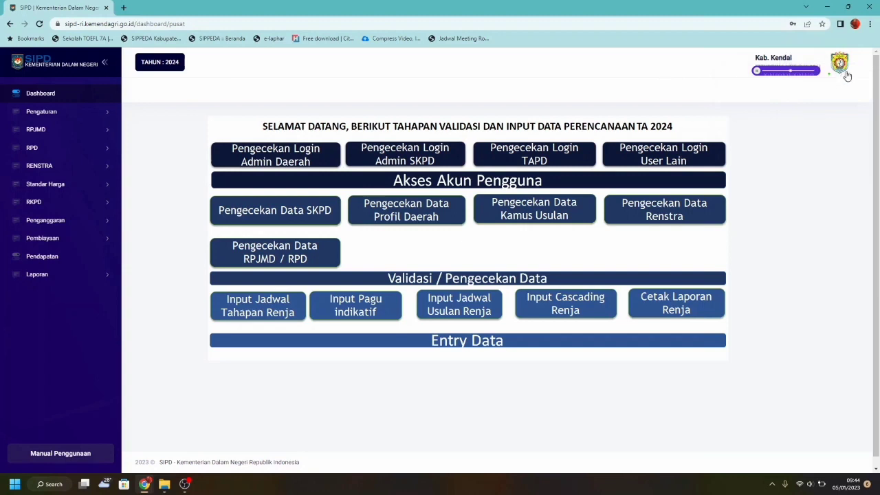
click(846, 73)
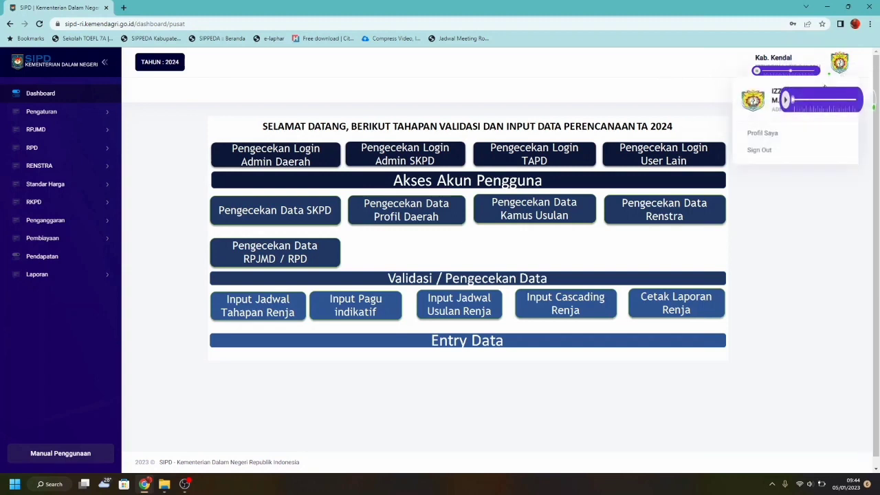
click(790, 137)
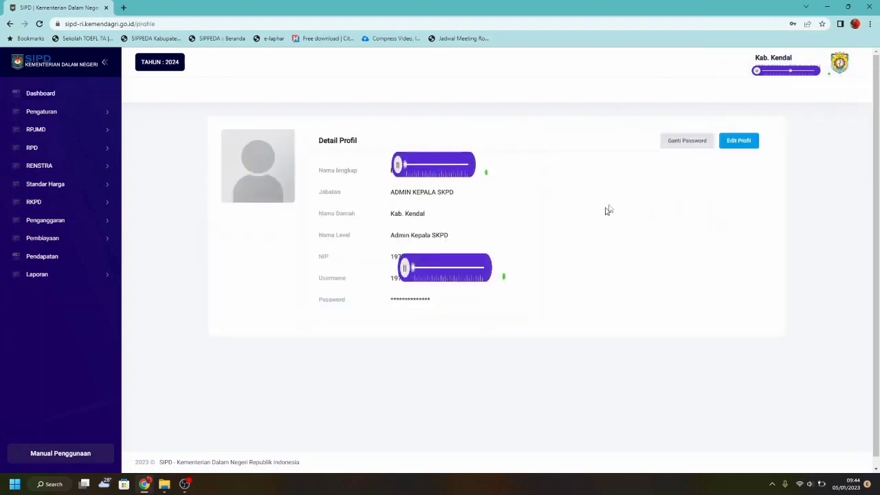
click(675, 145)
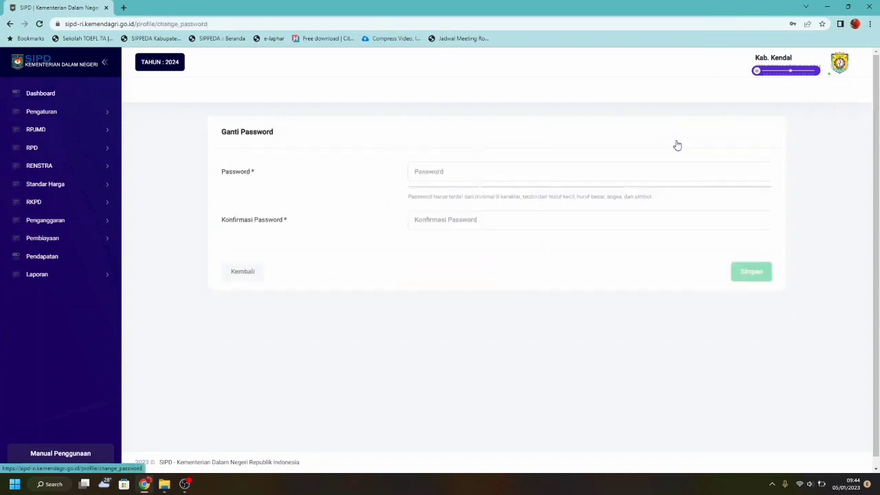
click(236, 272)
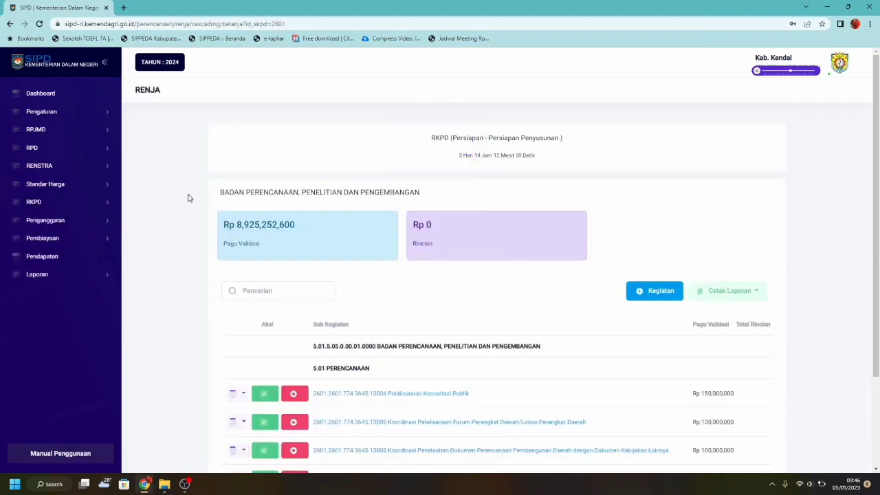
Step: Go to RKPD > RENJA and launch the Tambah Sub Kegiatan Belanja form via + Kegiatan
click(105, 205)
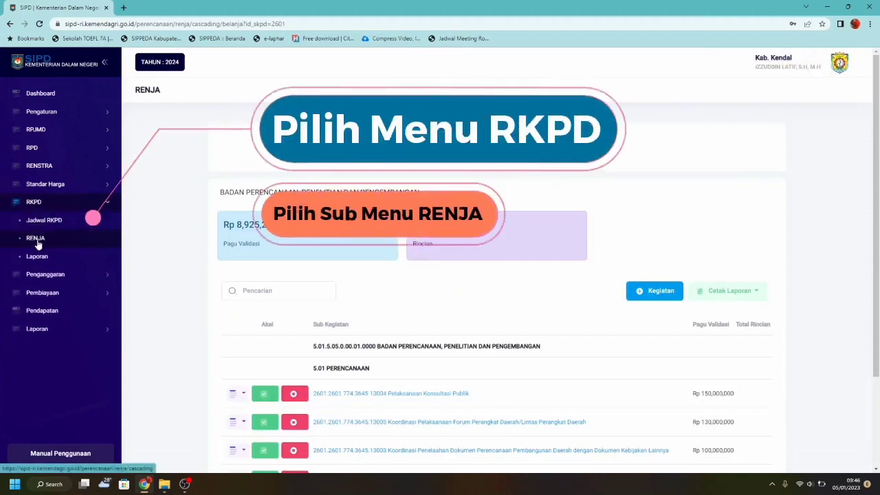
click(35, 239)
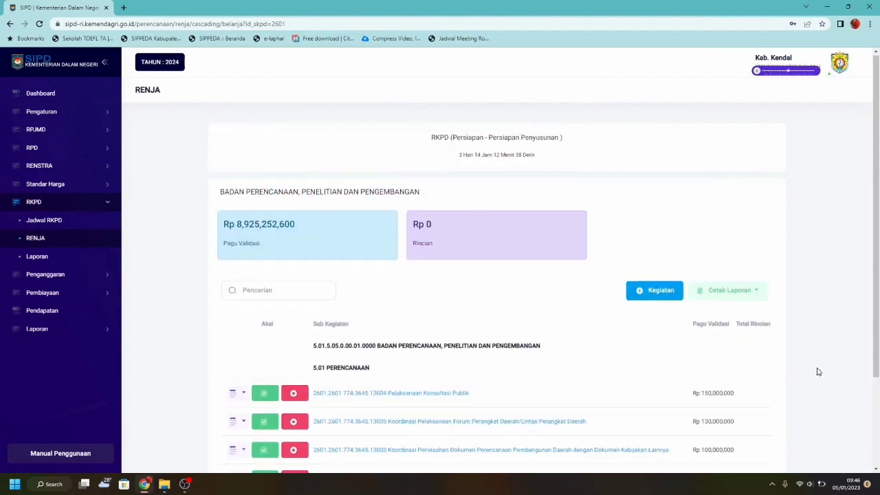
scroll(819, 370, down, 2)
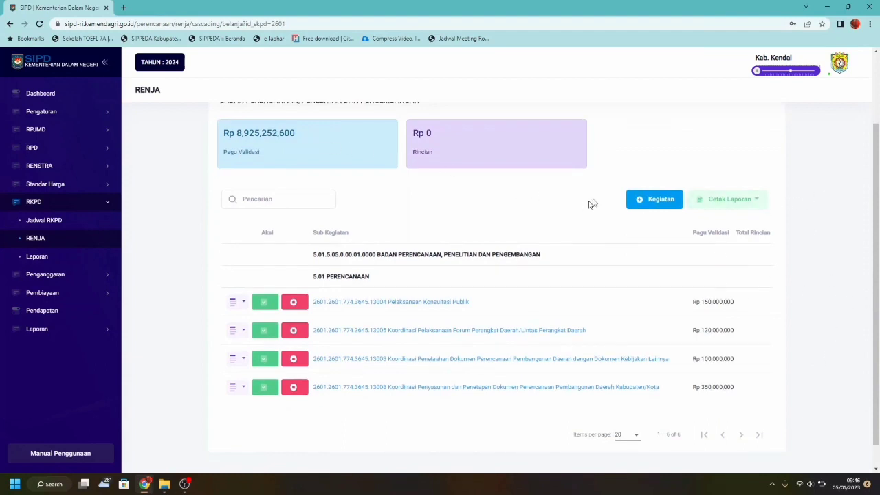
scroll(639, 177, up, 1)
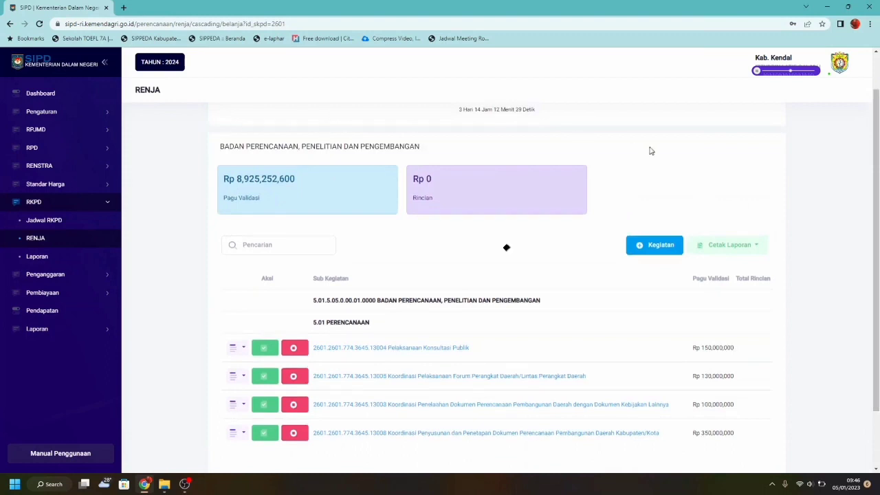
click(661, 249)
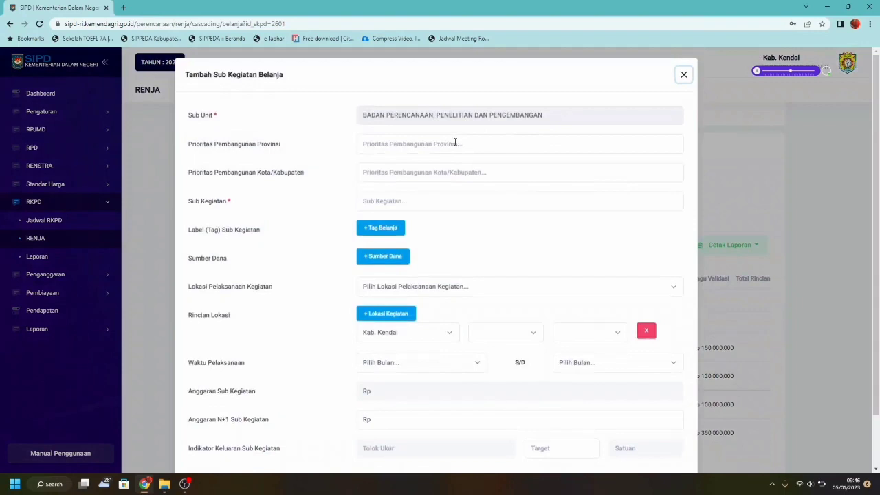
Step: Set provincial priority 4 and the good-governance Kota/Kabupaten development priority
click(418, 144)
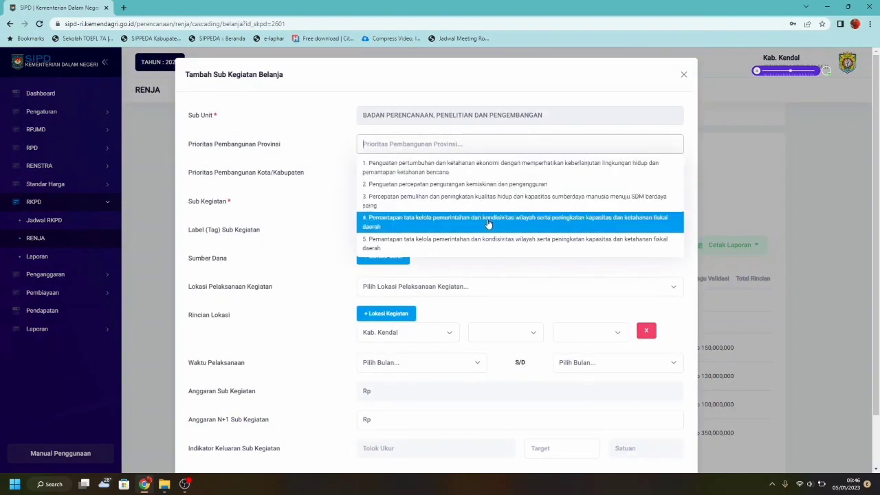
click(488, 224)
click(408, 172)
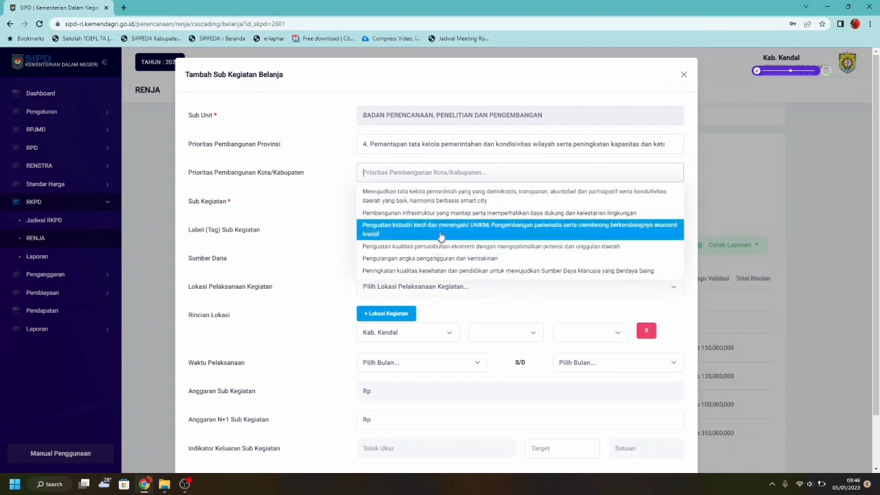
click(444, 198)
Step: Select sub-activity 5.01.02.2.01.05 Pelaksanaan Musrenbang Kabupaten/Kota and tag it 'Musrenbang Kabupaten'
click(413, 200)
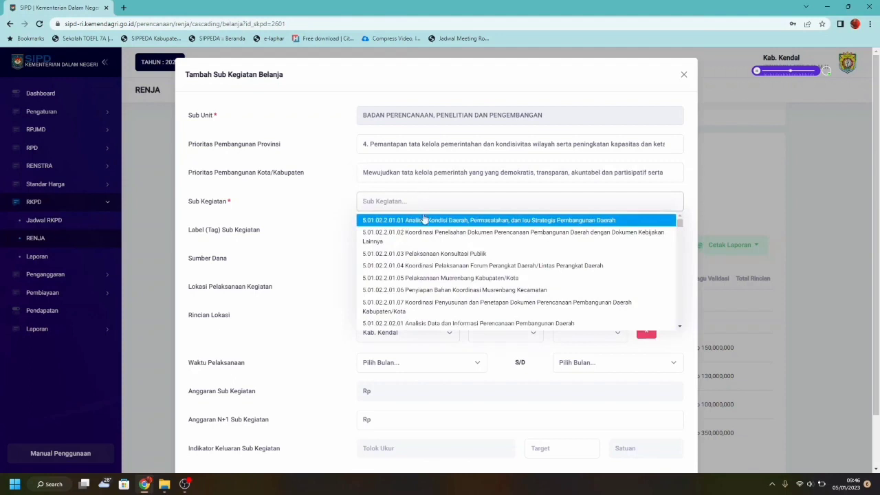
click(424, 278)
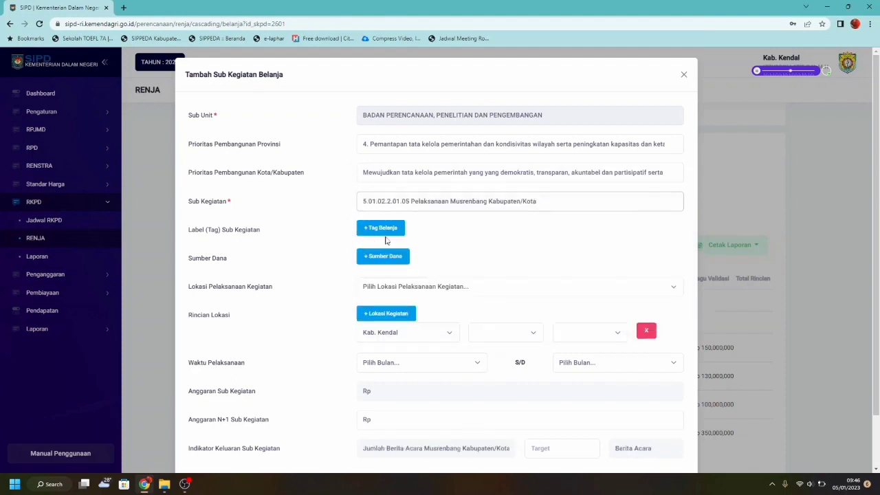
click(378, 230)
click(583, 252)
text(Musrenbang Kabupaten)
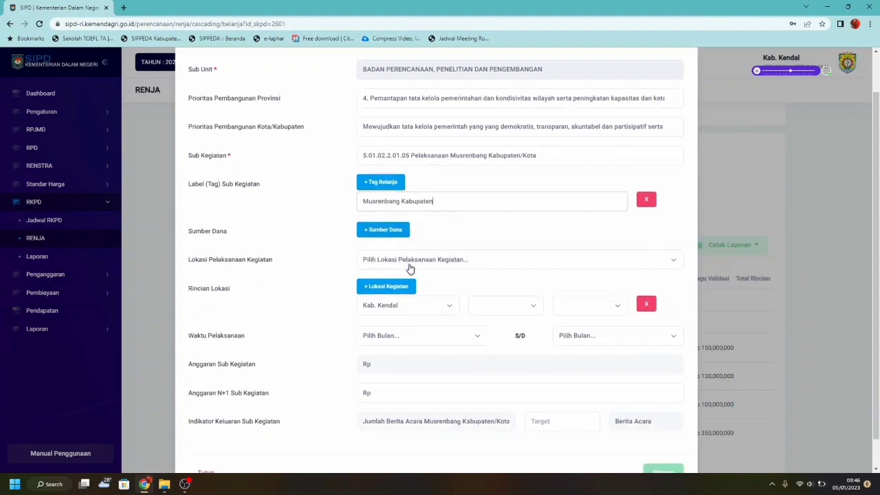
click(398, 231)
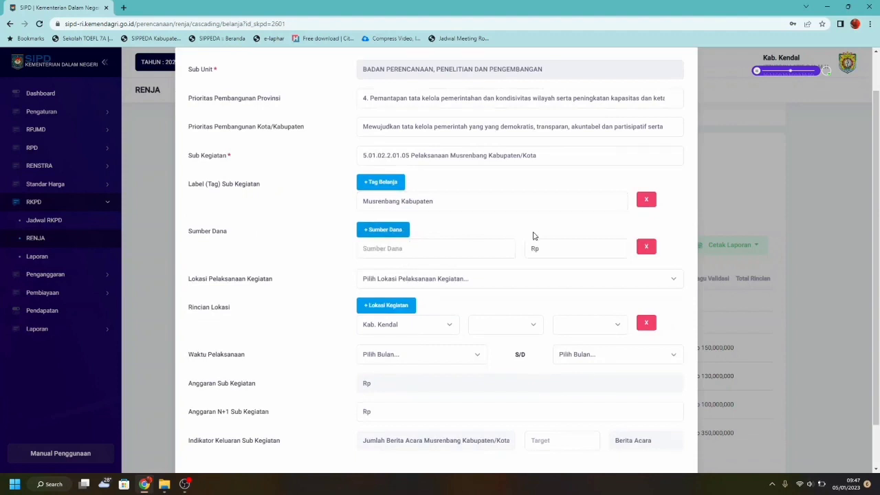
Step: Add PENDAPATAN ASLI DAERAH (PAD) as funding source with Rp 200,000,000
scroll(533, 237, down, 1)
click(462, 207)
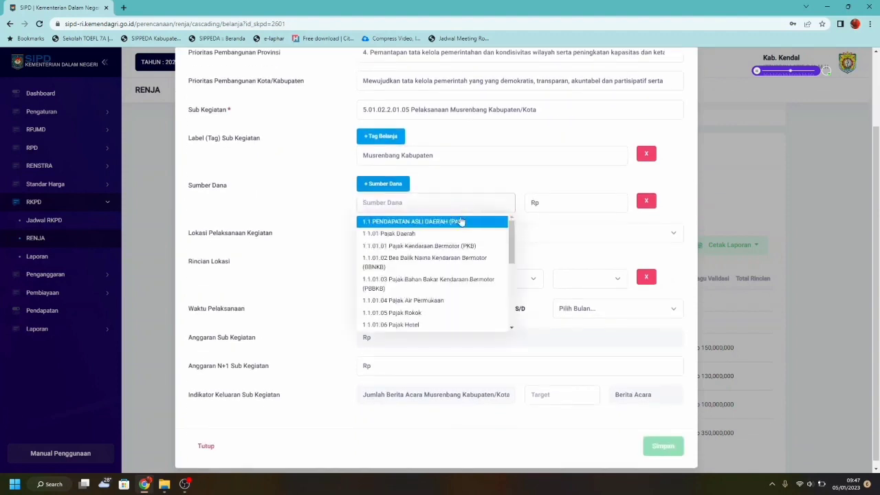
click(462, 222)
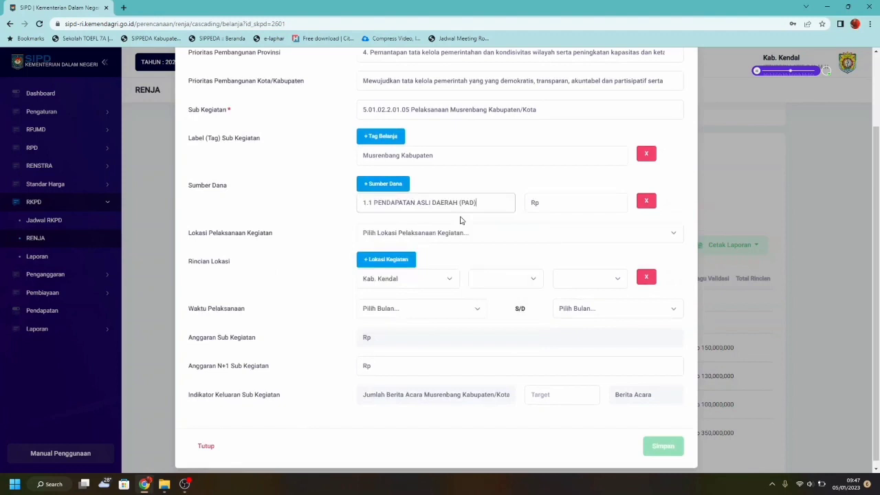
click(555, 203)
text(200,000,000)
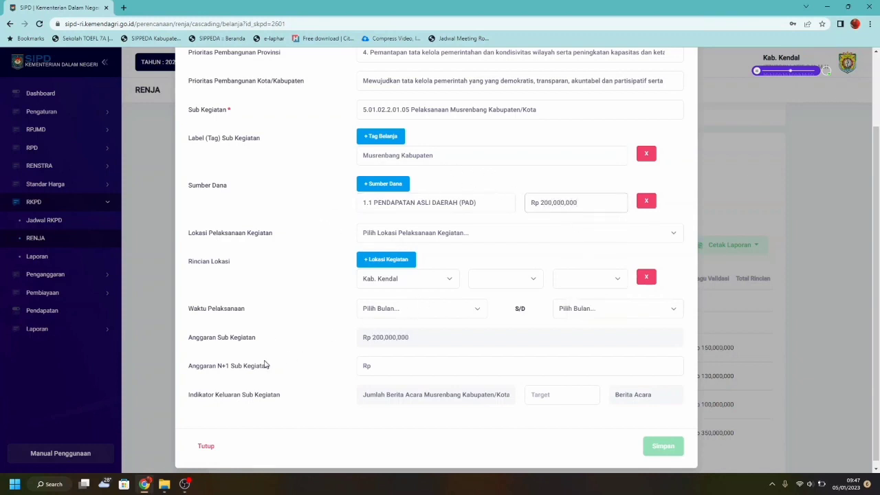
drag(421, 341, 361, 339)
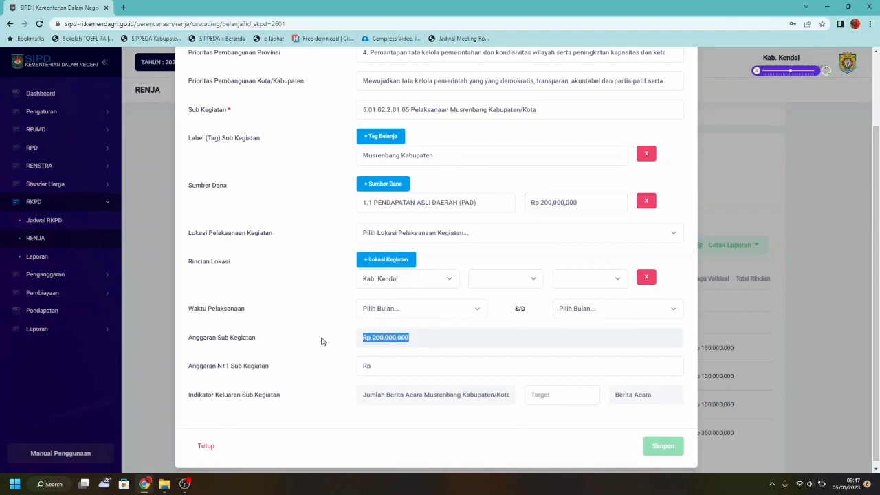
triple_click(400, 341)
click(423, 339)
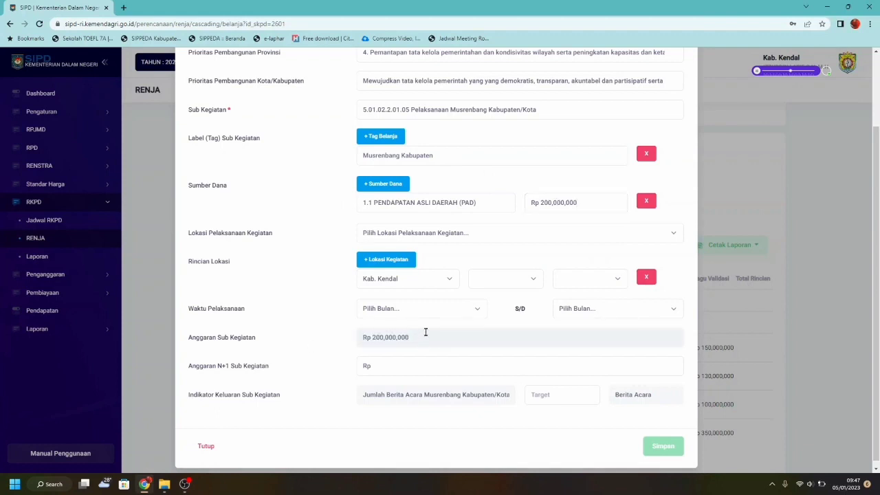
drag(320, 338, 374, 338)
click(430, 340)
Step: Add a second source, DBH Cukai Hasil Tembakau, with Rp 40,000,000
click(397, 189)
click(409, 224)
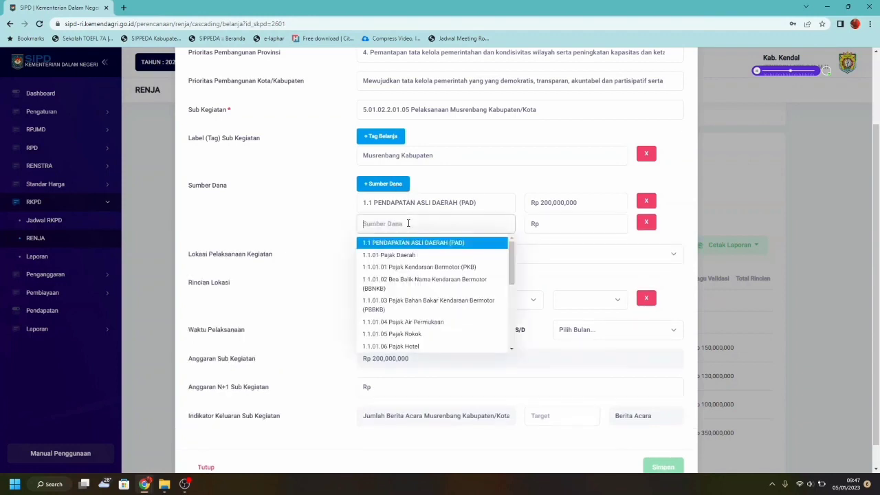
scroll(432, 300, down, 1)
scroll(434, 300, down, 5)
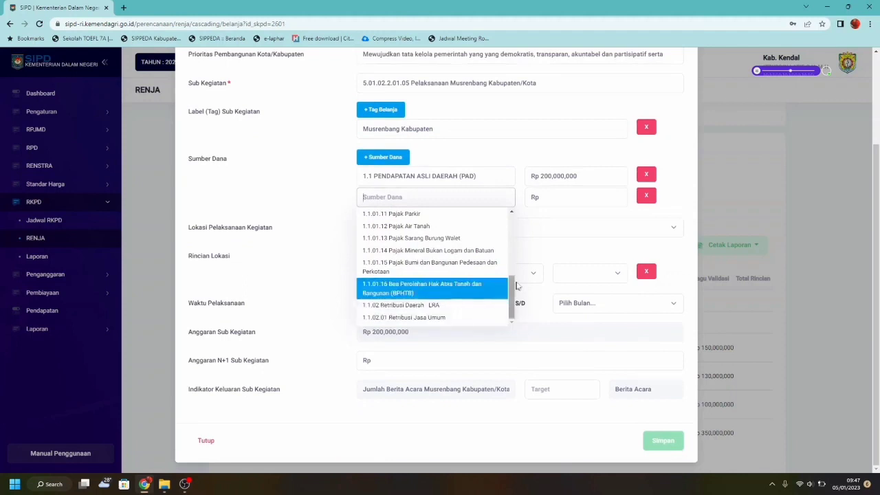
text(cukai)
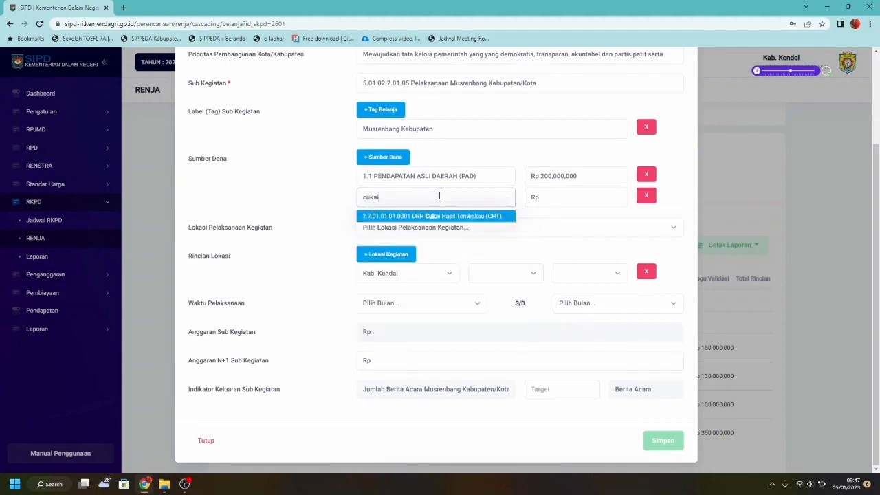
click(451, 216)
click(554, 198)
text(40,000,00)
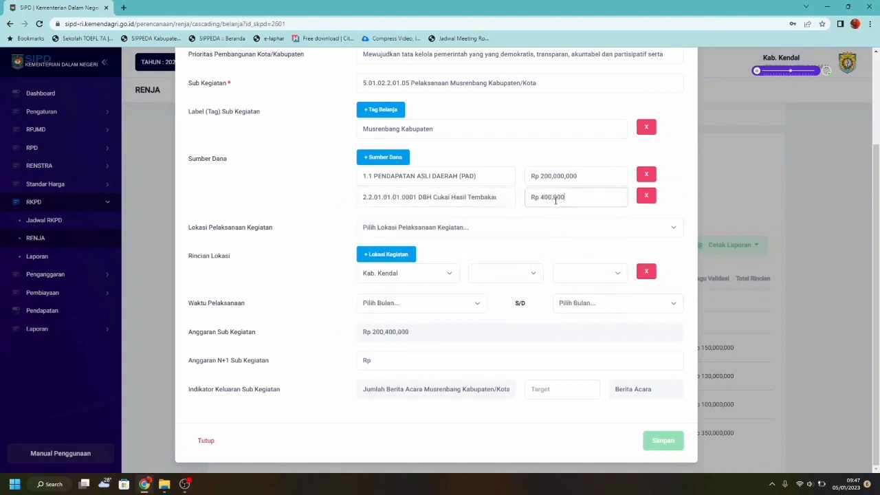
text(0)
drag(180, 335, 277, 335)
click(461, 334)
Step: Set the activity location to Kab. Kendal covering all kecamatan/kelurahan
click(424, 234)
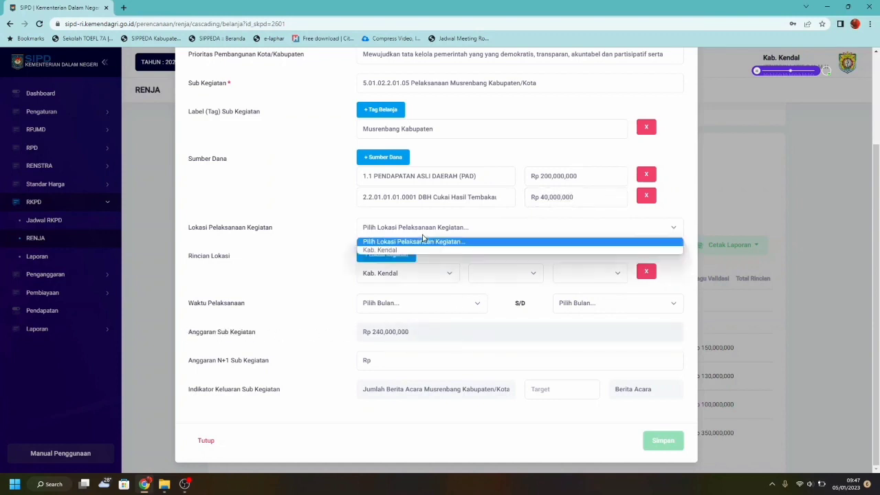
click(430, 246)
click(440, 231)
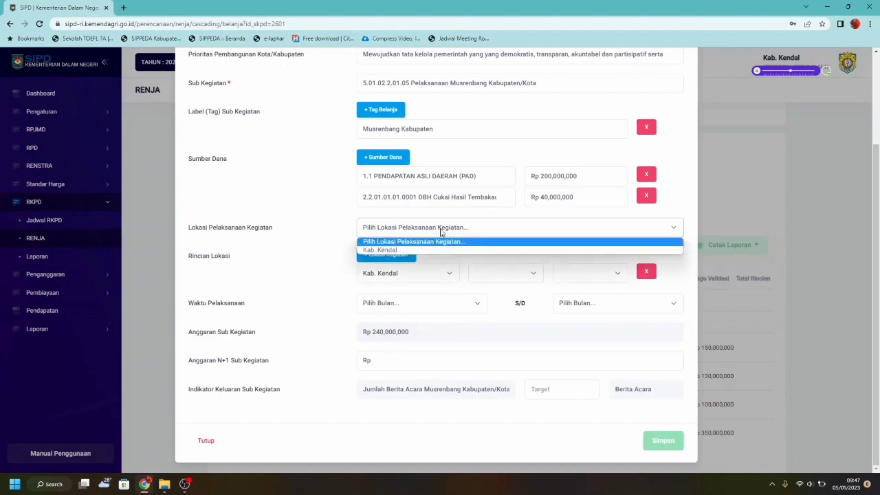
click(439, 251)
click(429, 277)
click(430, 295)
click(509, 277)
click(521, 289)
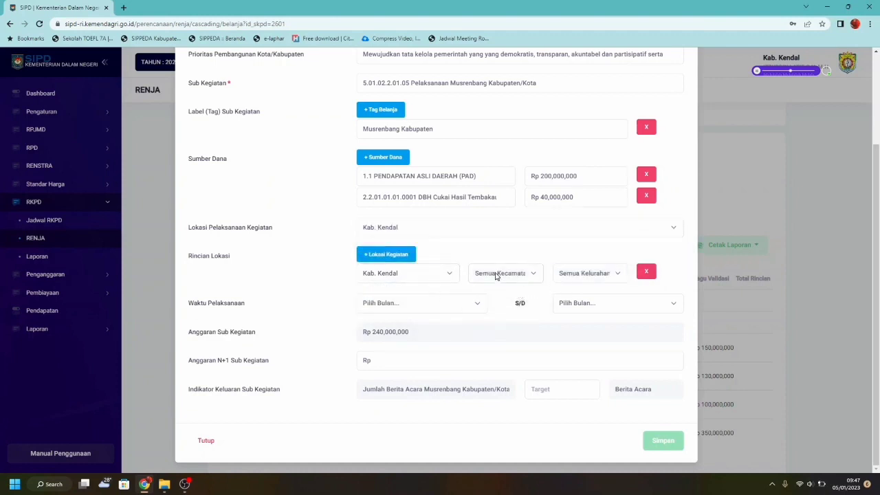
click(523, 274)
click(498, 278)
Step: Remove the extra location row, keeping a single Kab. Kendal location with all districts
click(400, 259)
click(500, 273)
click(509, 288)
click(646, 293)
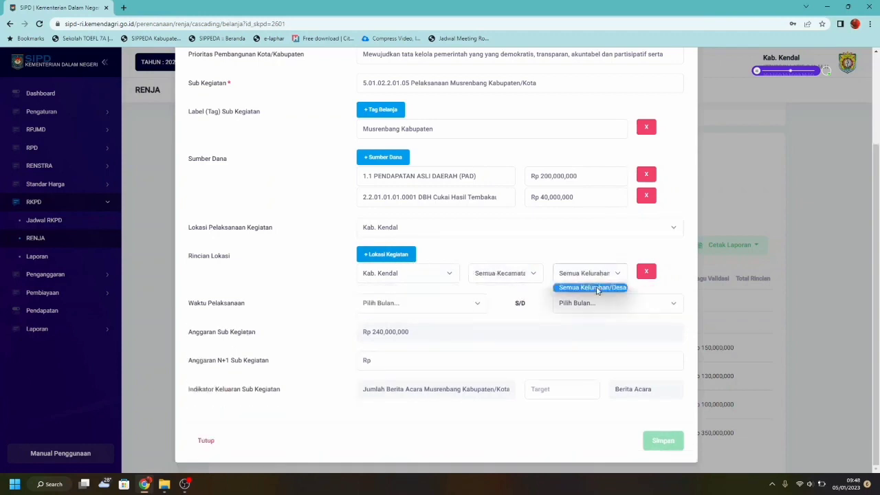
click(383, 275)
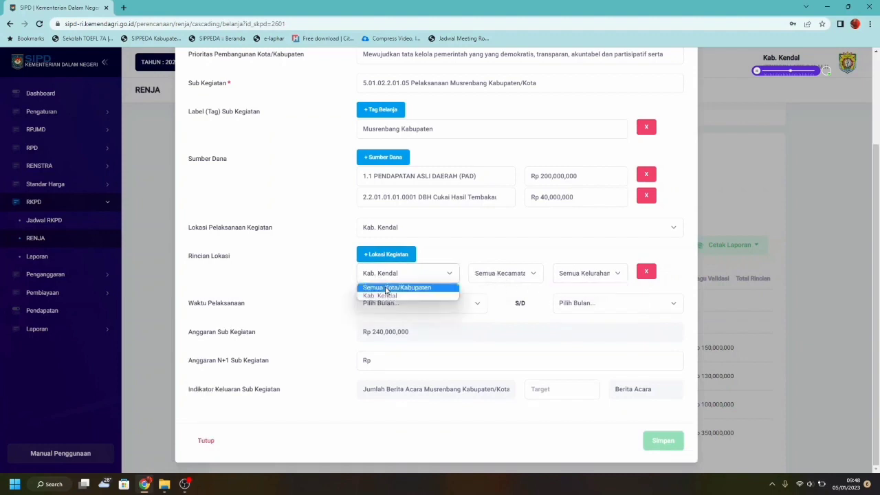
click(386, 296)
click(436, 305)
Step: Set Waktu Pelaksanaan to run from Maret to April
click(391, 326)
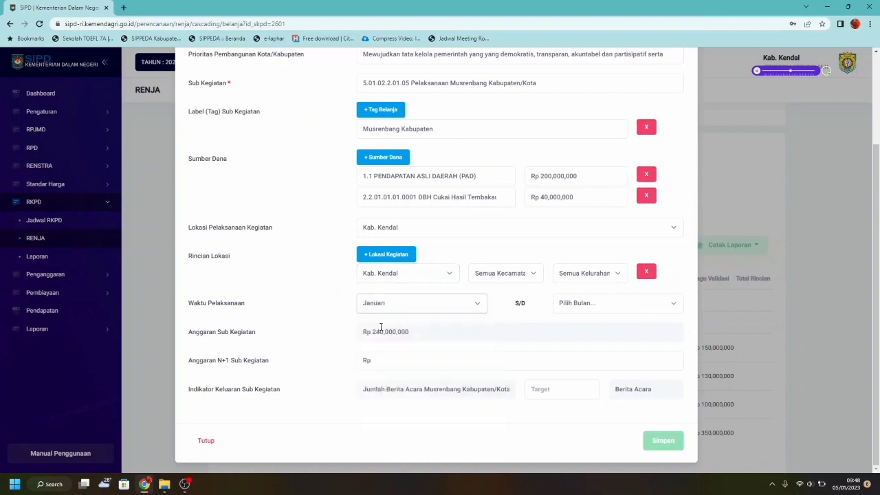
click(609, 307)
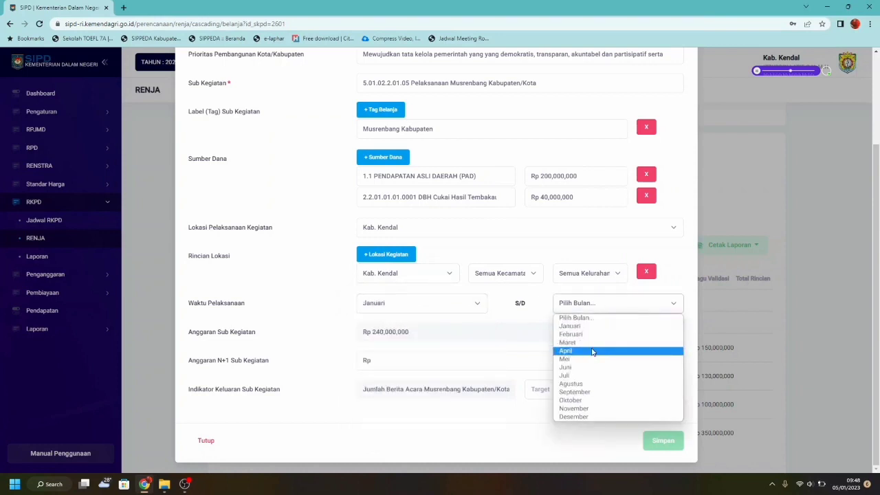
click(593, 351)
click(458, 308)
click(442, 342)
click(592, 311)
click(589, 308)
Step: Enter Anggaran N+1 of 250,000,000 and an output target of 1 Berita Acara
click(413, 359)
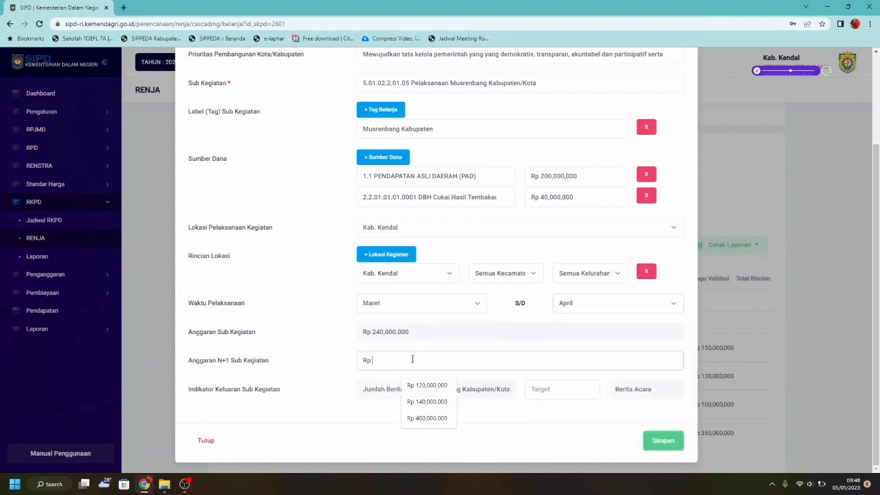
text(250,000)
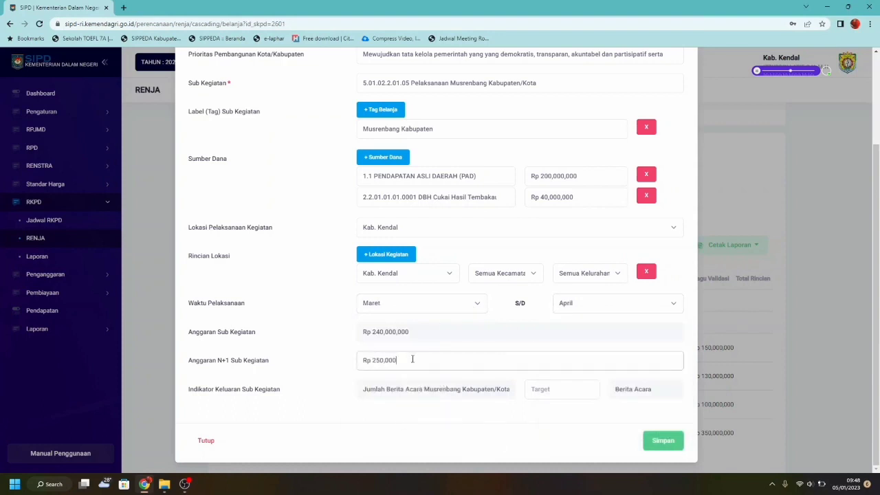
text(,000)
click(558, 385)
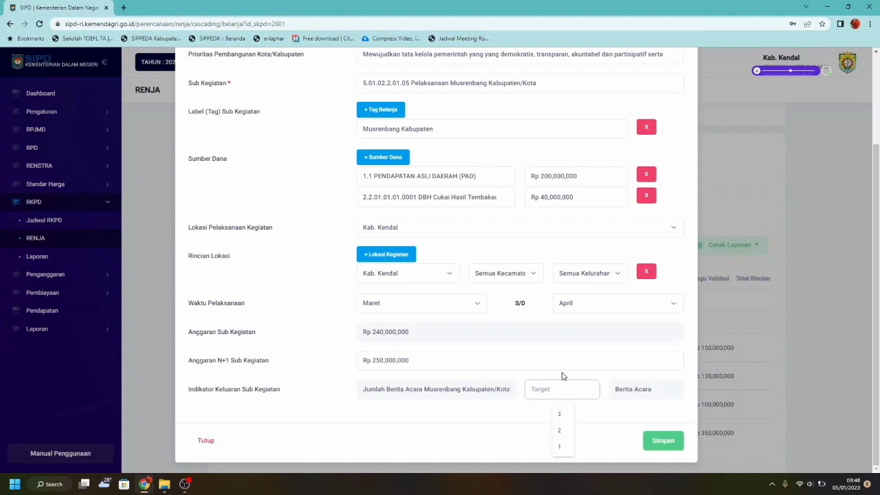
text(1)
drag(358, 388, 647, 397)
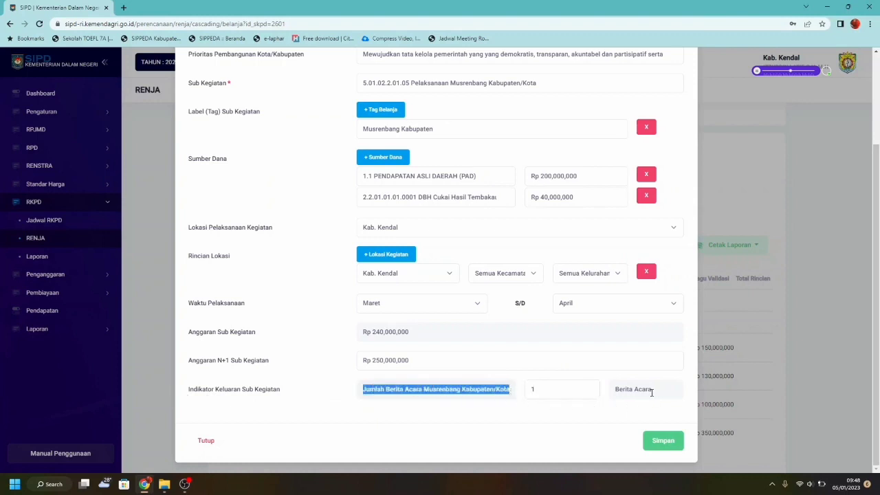
triple_click(652, 392)
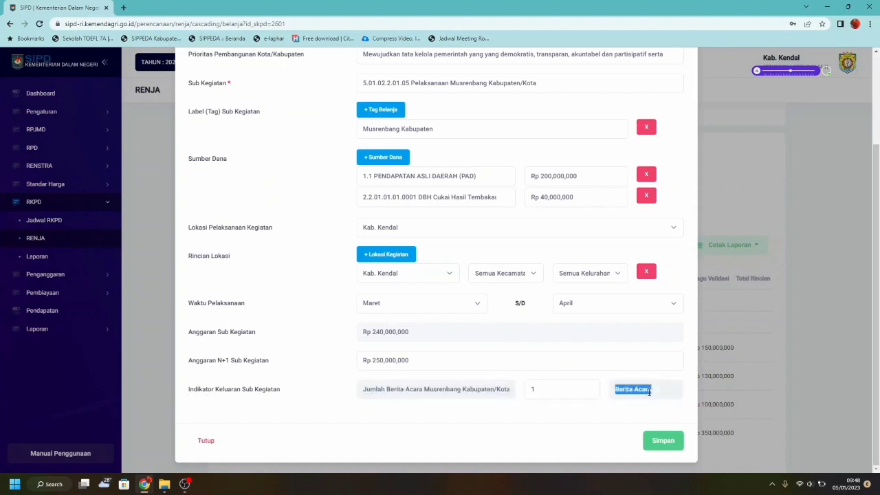
click(645, 378)
scroll(426, 219, up, 2)
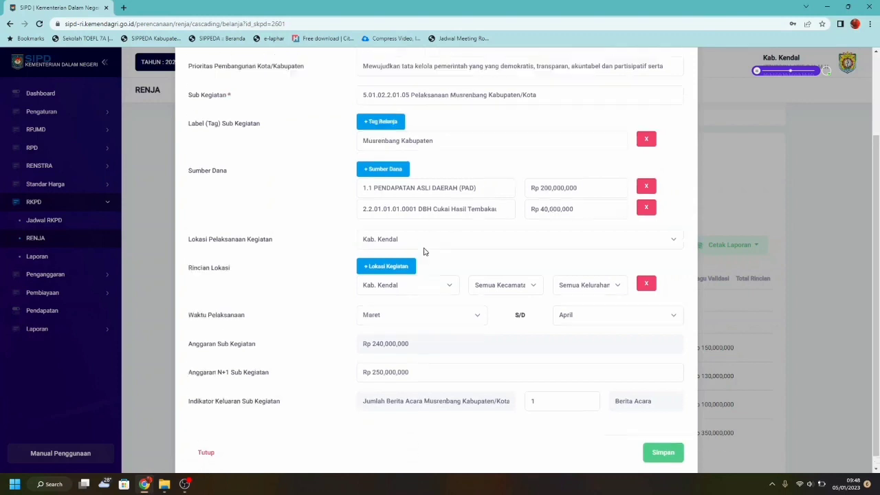
scroll(578, 365, down, 2)
Step: Save with Simpan, locate the new Rp 240,000,000 Musrenbang row and open its actions
click(657, 443)
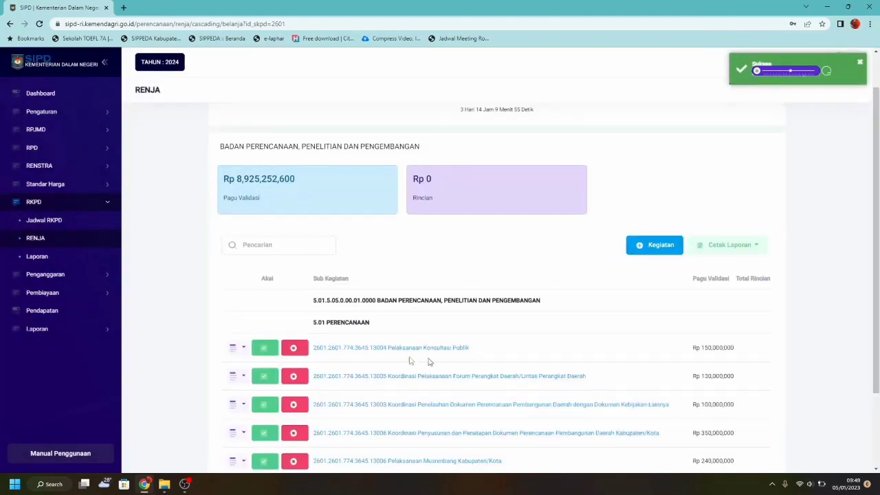
scroll(337, 363, down, 2)
drag(787, 374, 245, 383)
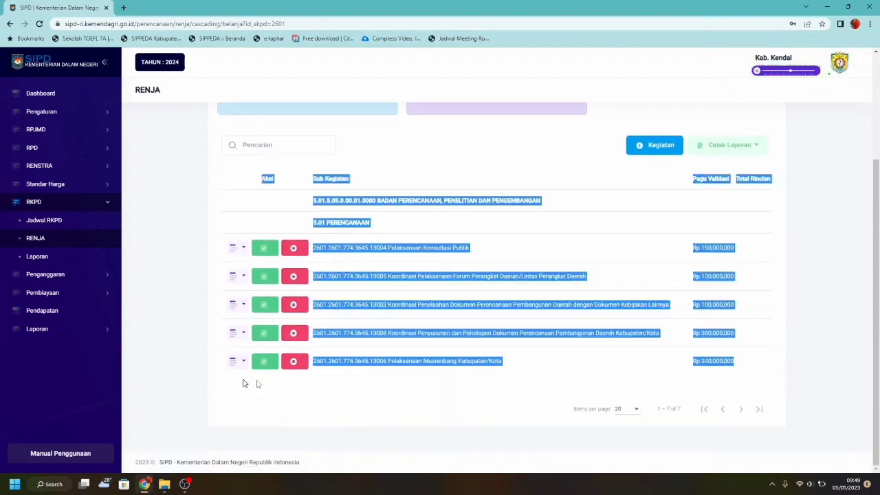
click(520, 382)
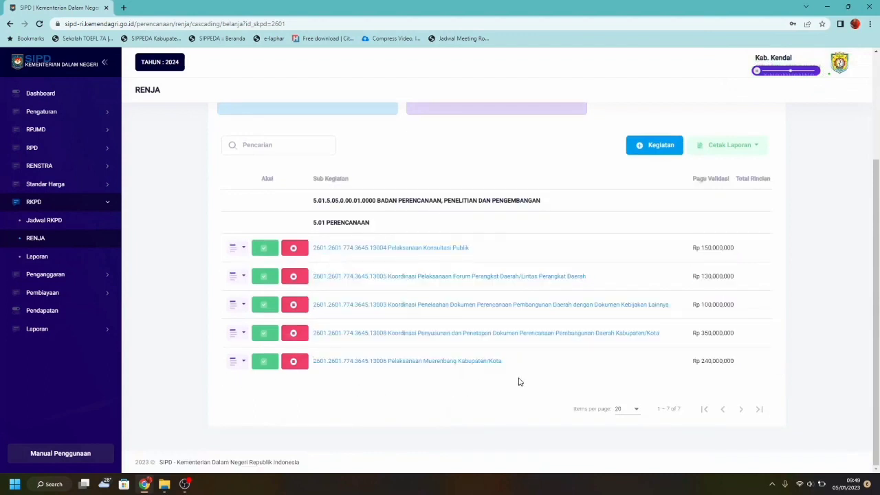
click(246, 364)
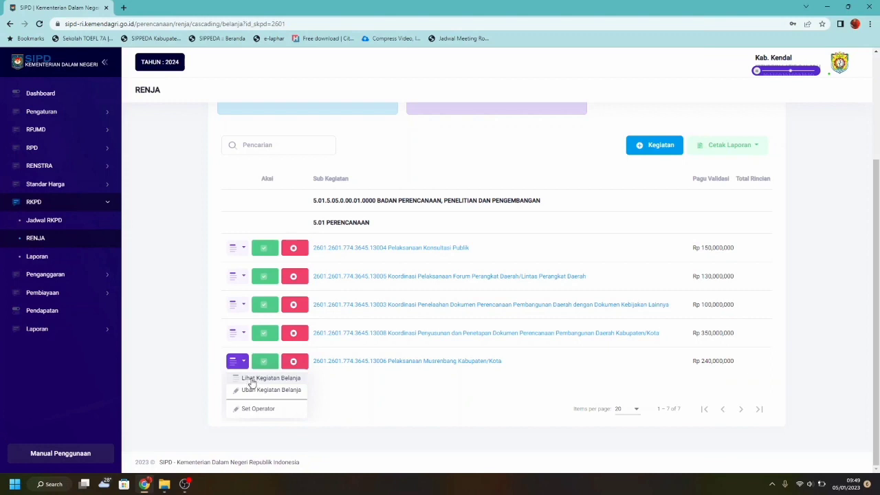
Step: View the Pelaksanaan Musrenbang sub-kegiatan details, then close them and the report printing options
click(252, 381)
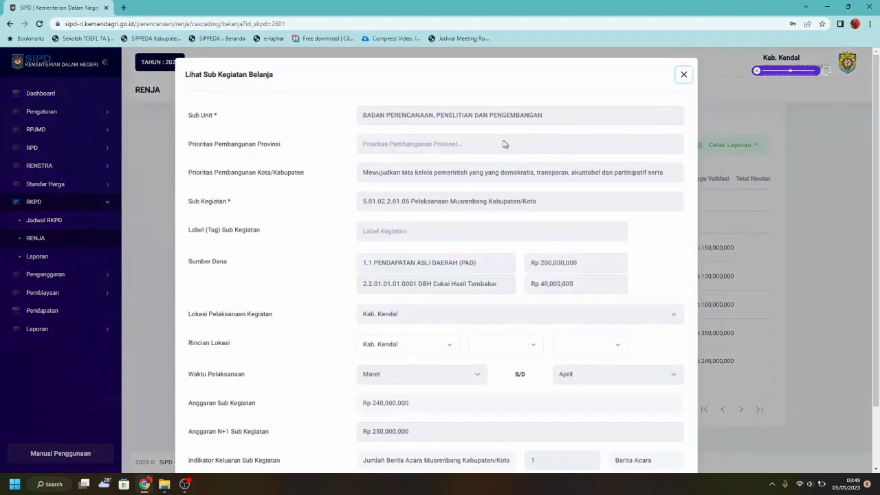
scroll(516, 206, down, 2)
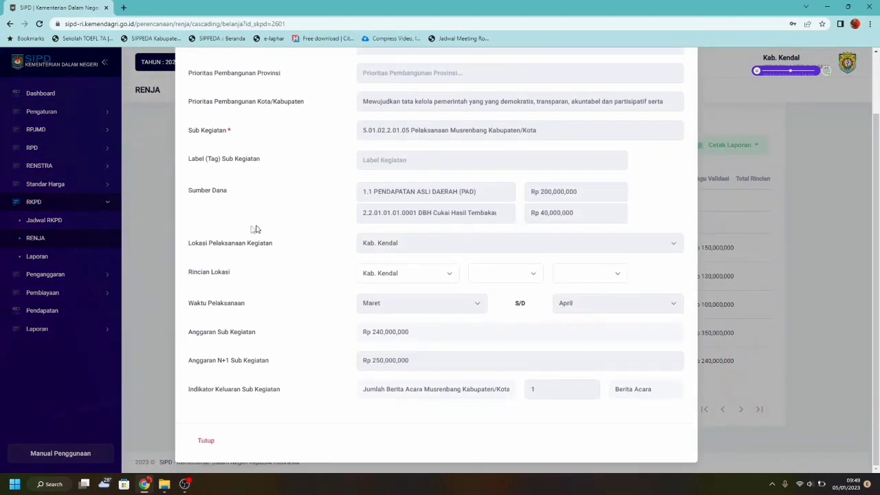
scroll(627, 131, up, 2)
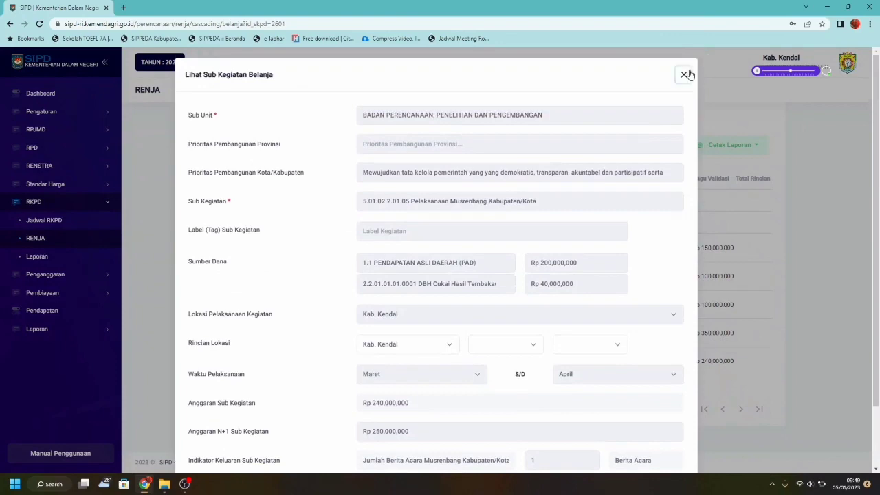
click(688, 74)
click(743, 147)
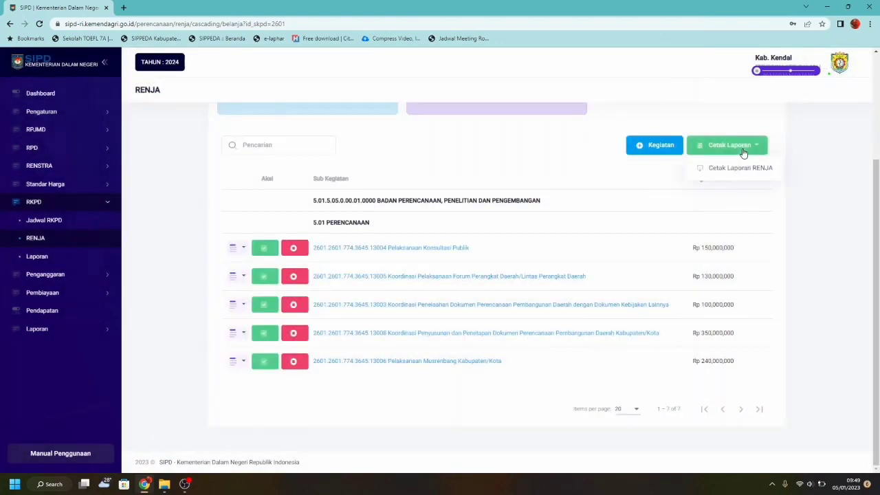
click(741, 168)
scroll(330, 366, up, 2)
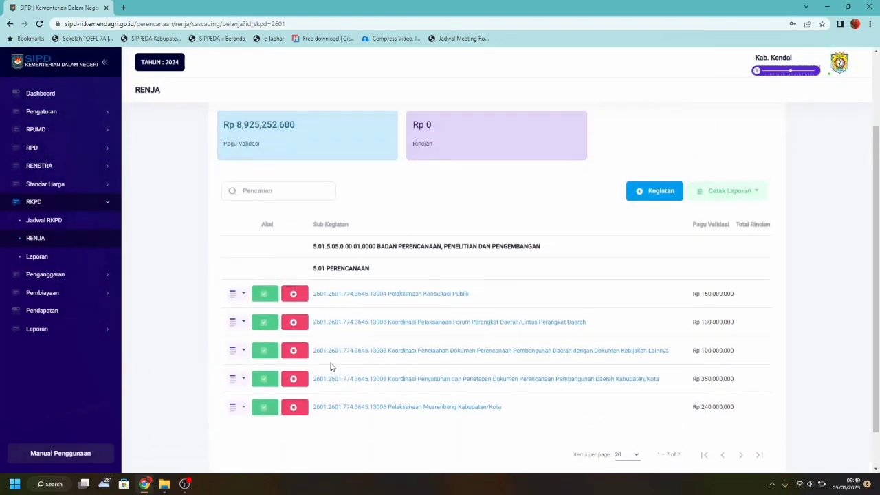
scroll(332, 363, down, 2)
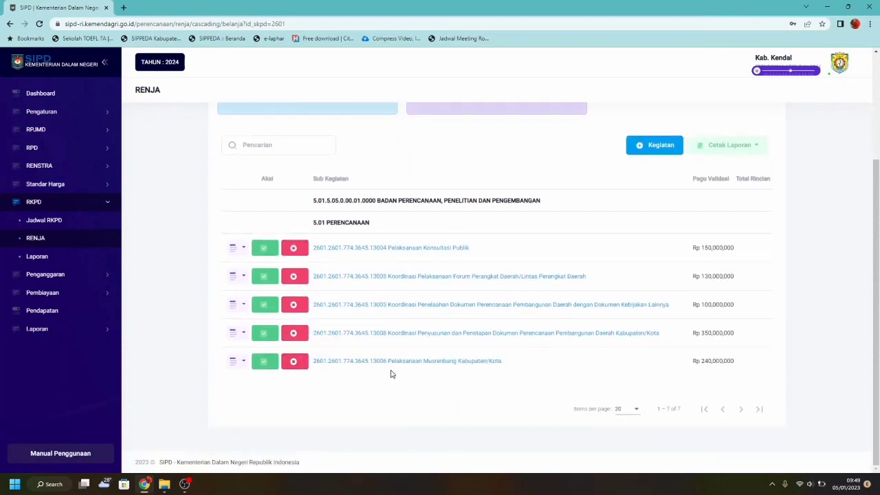
Step: Search staff 'ek' in the Musrenbang row's Set Operator dialog, close it, then validate the budget
click(234, 365)
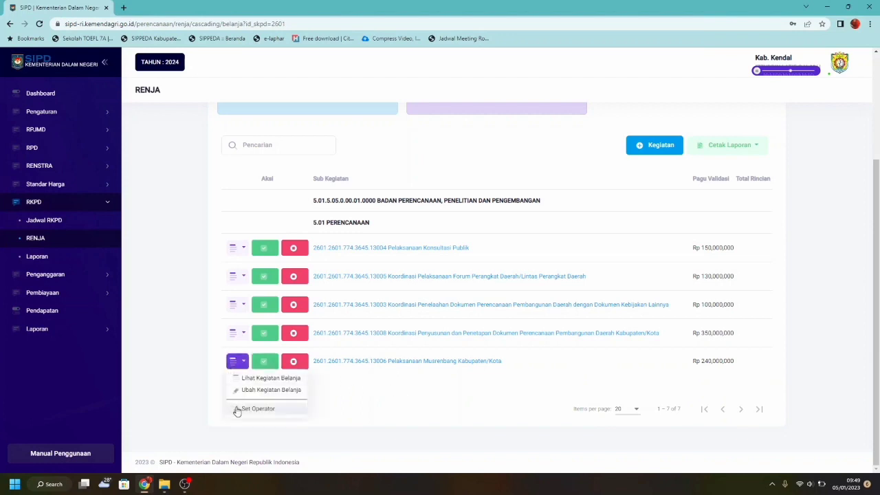
click(359, 409)
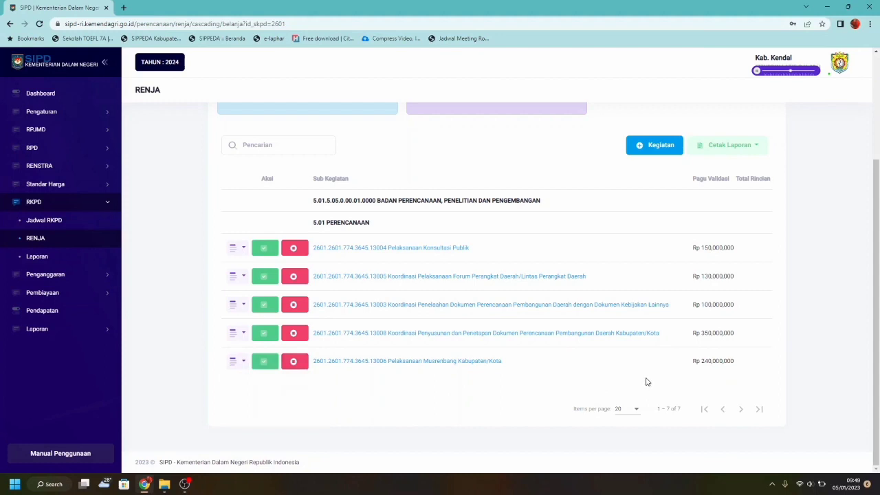
click(235, 365)
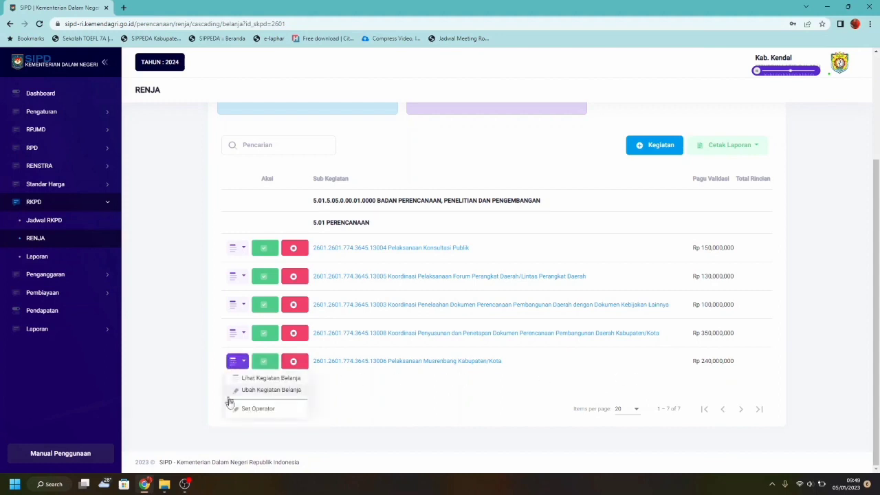
click(235, 410)
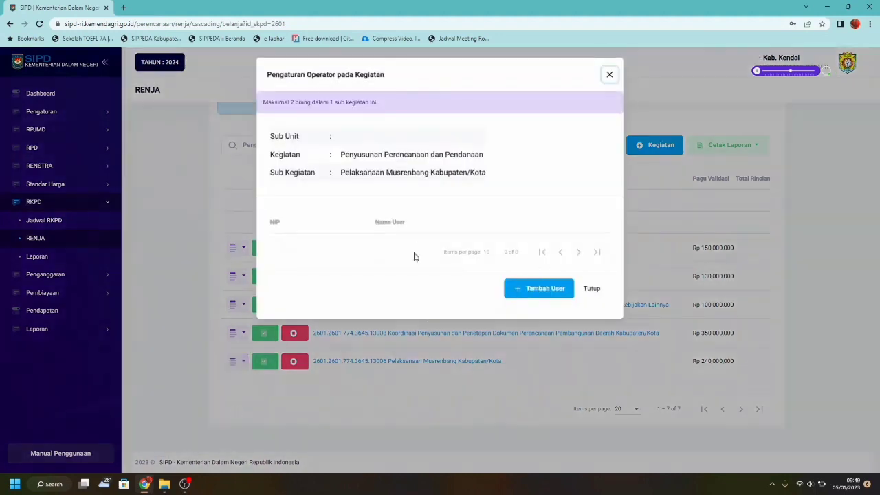
click(554, 288)
click(373, 147)
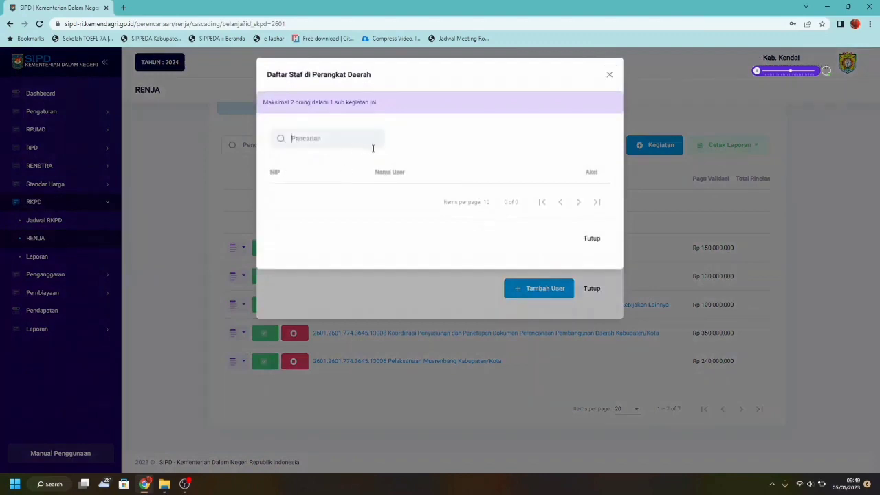
text(eka)
click(589, 240)
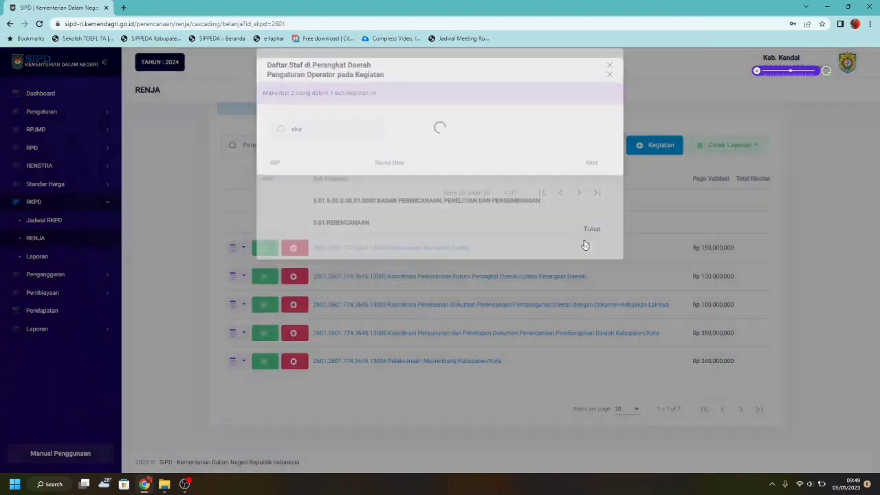
click(591, 289)
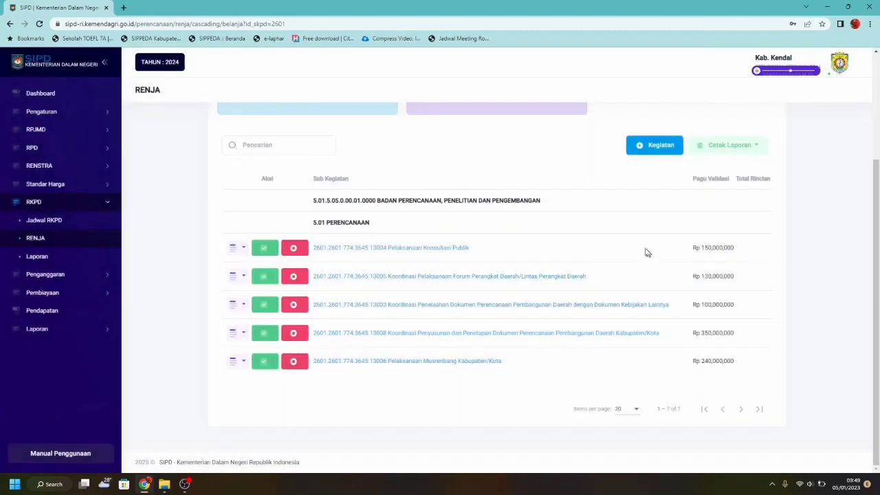
click(263, 362)
scroll(820, 274, up, 3)
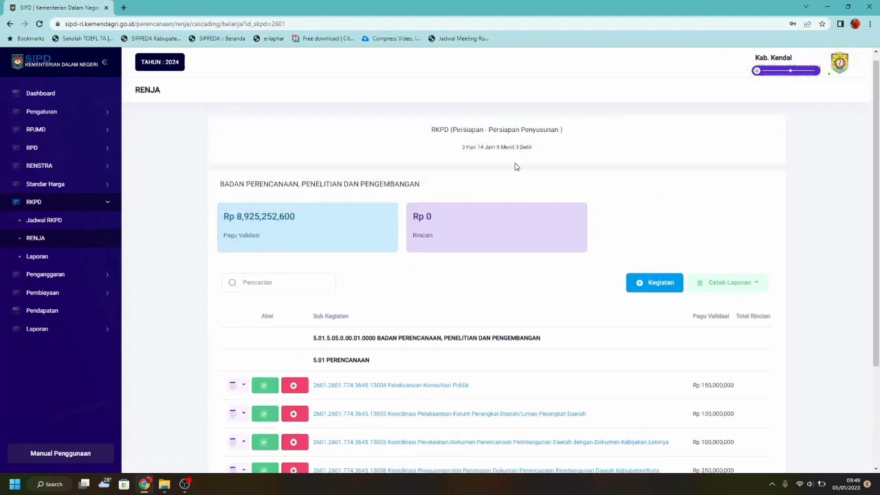
scroll(516, 167, down, 2)
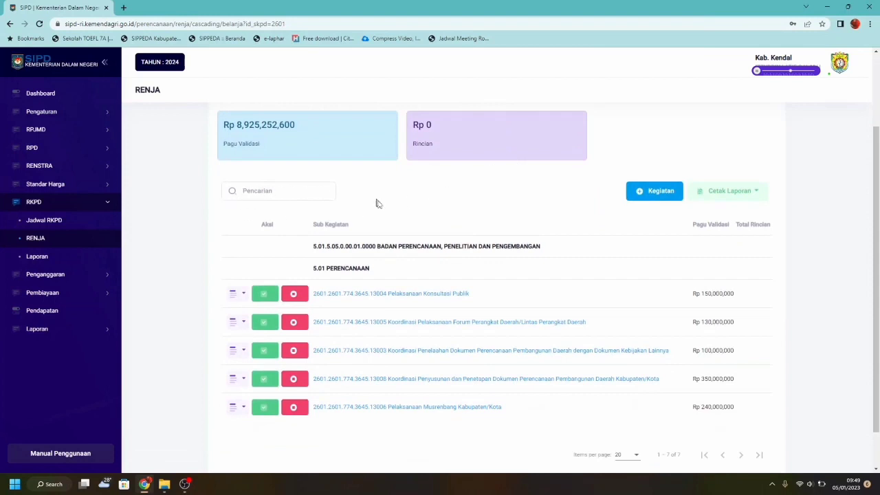
scroll(691, 301, down, 1)
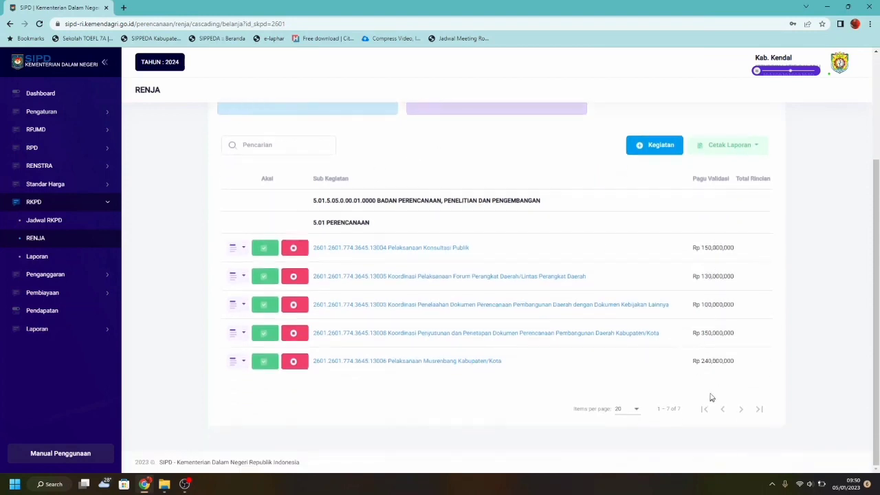
scroll(712, 344, up, 2)
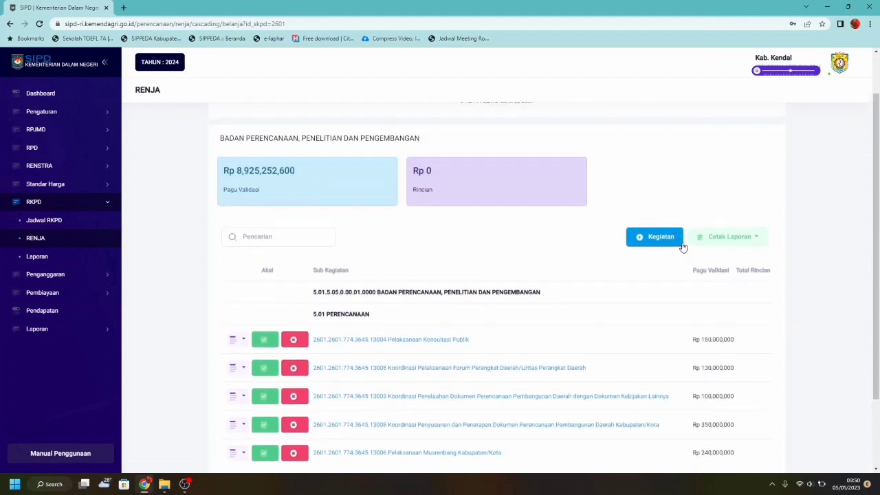
scroll(709, 246, down, 1)
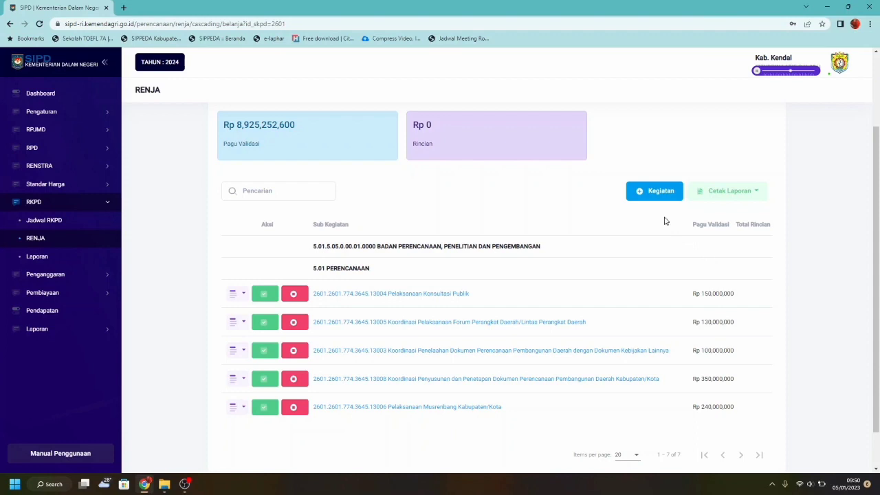
drag(693, 227, 669, 230)
click(754, 236)
click(753, 195)
click(748, 214)
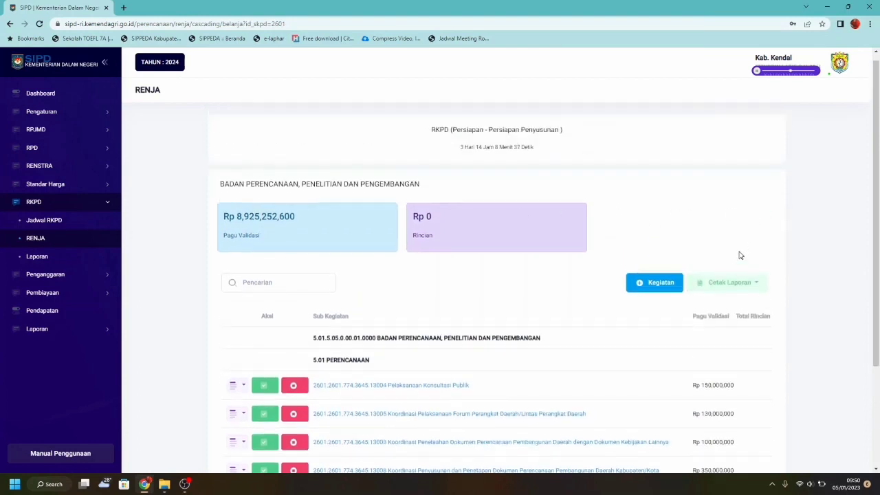
Step: Print the RENJA report to 'Cetak Renja - Per SKPD (1).pdf', replacing the existing file
click(732, 287)
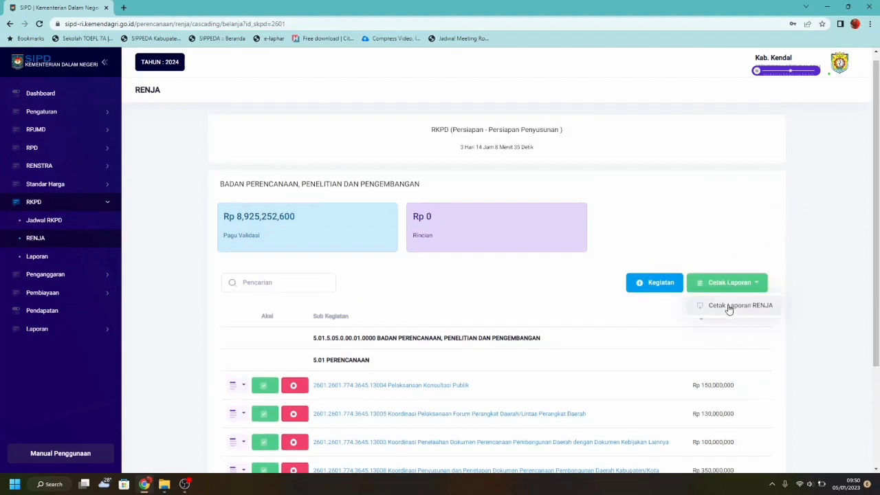
click(729, 307)
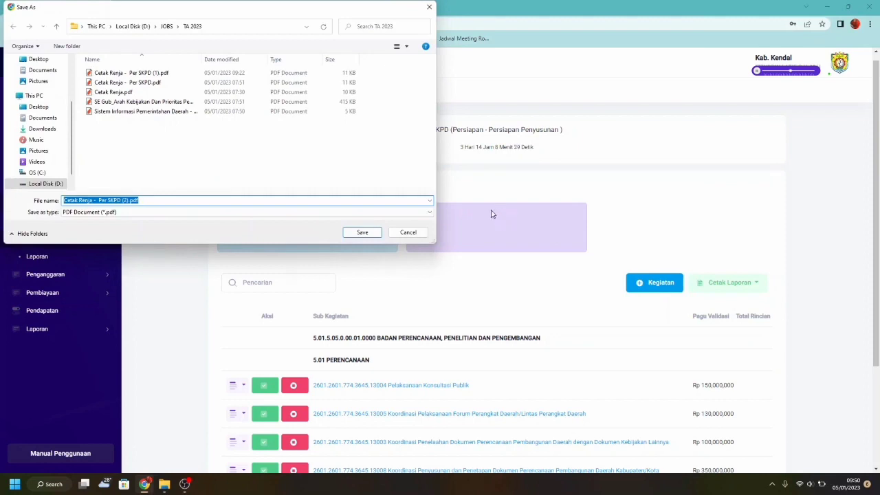
click(136, 72)
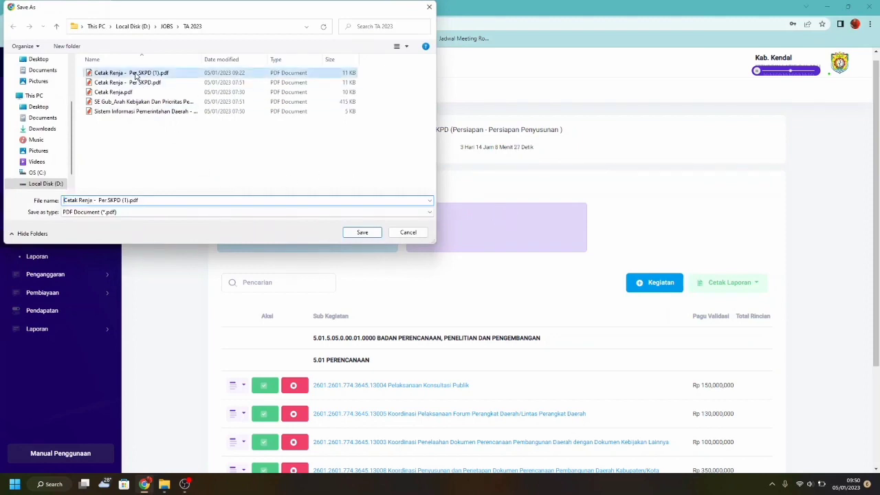
click(363, 233)
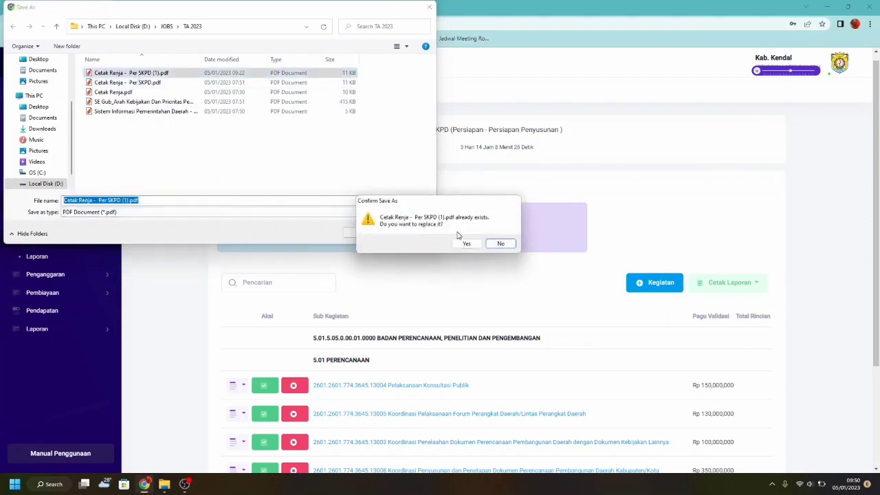
click(473, 245)
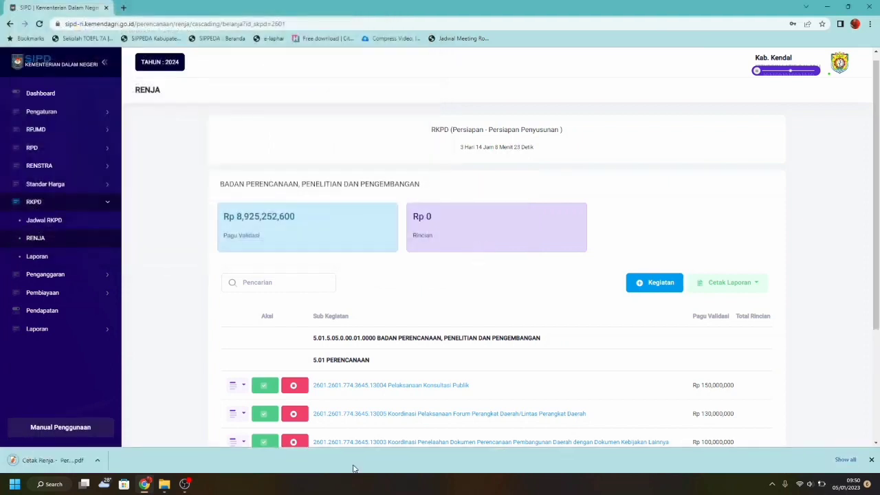
Step: Open the downloaded RENJA report, then return to the SIPD RENJA page
click(55, 465)
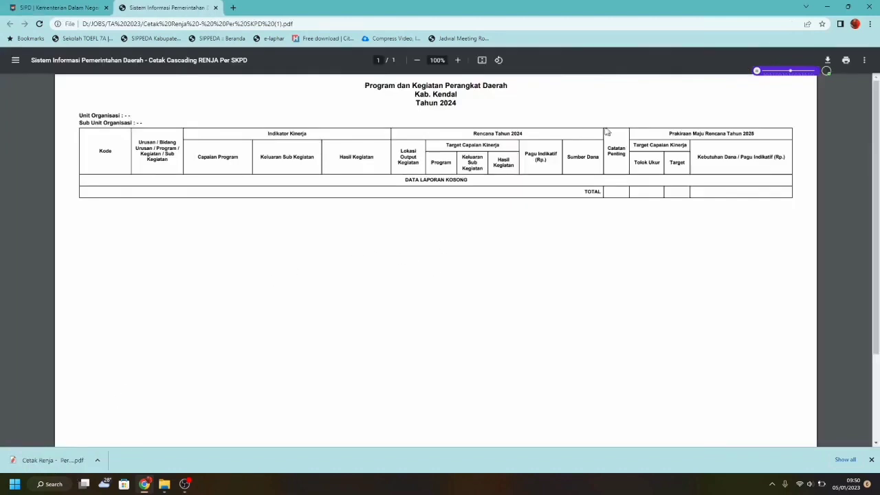
click(59, 7)
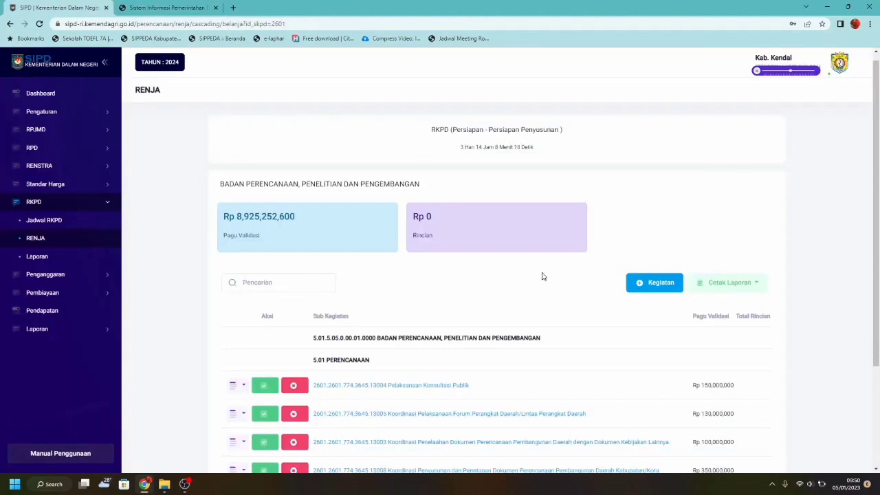
scroll(543, 277, down, 2)
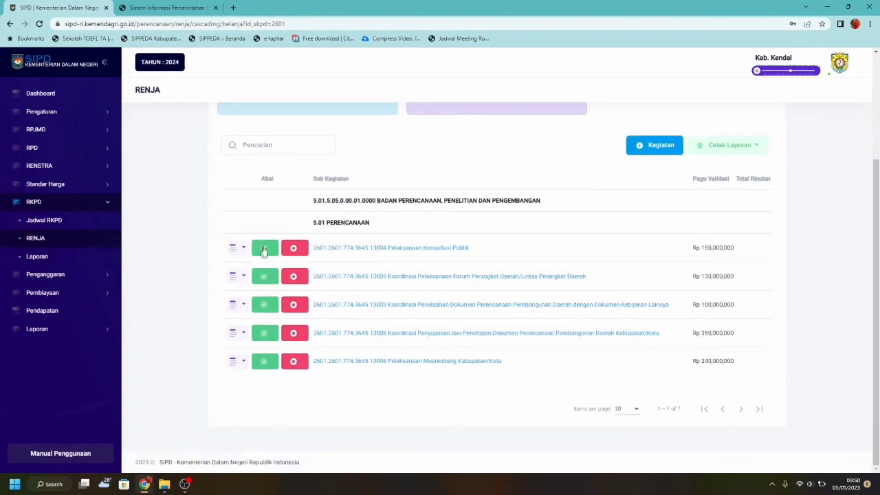
scroll(215, 245, up, 2)
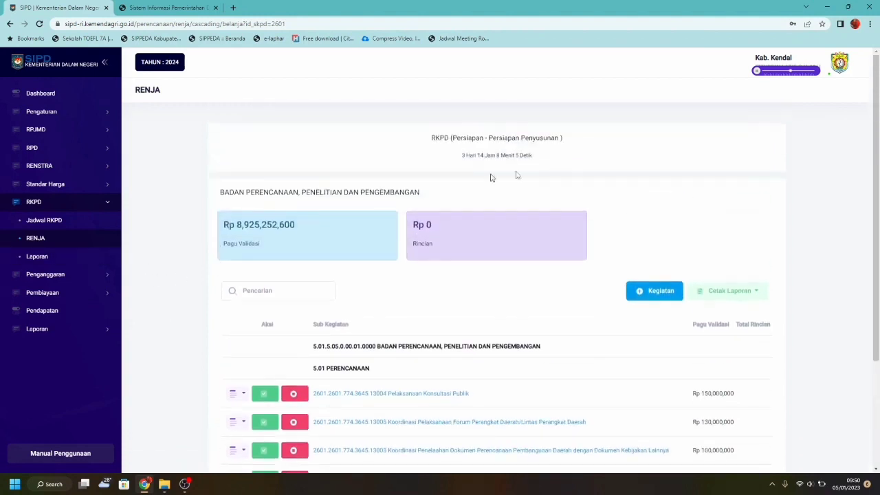
Step: Highlight the page title, RKPD stage, countdown and sub-kegiatan table rows while scrolling the list
double_click(147, 88)
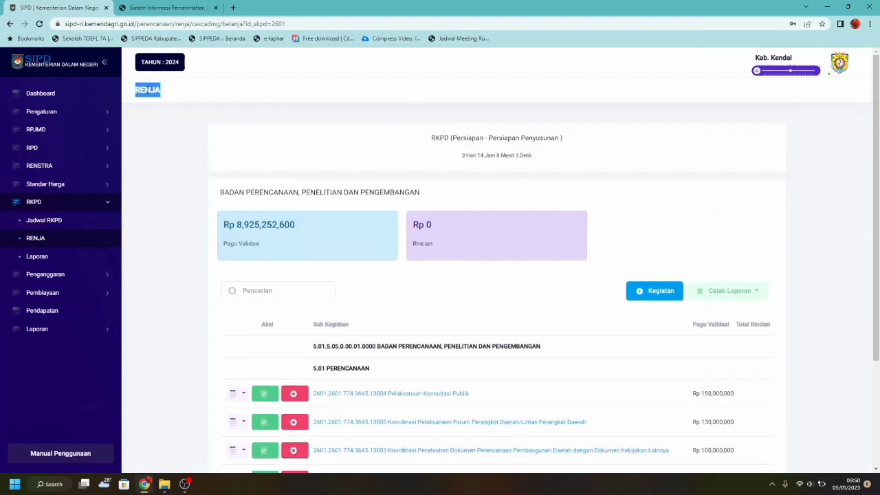
drag(564, 137, 432, 137)
click(622, 149)
drag(570, 163, 452, 161)
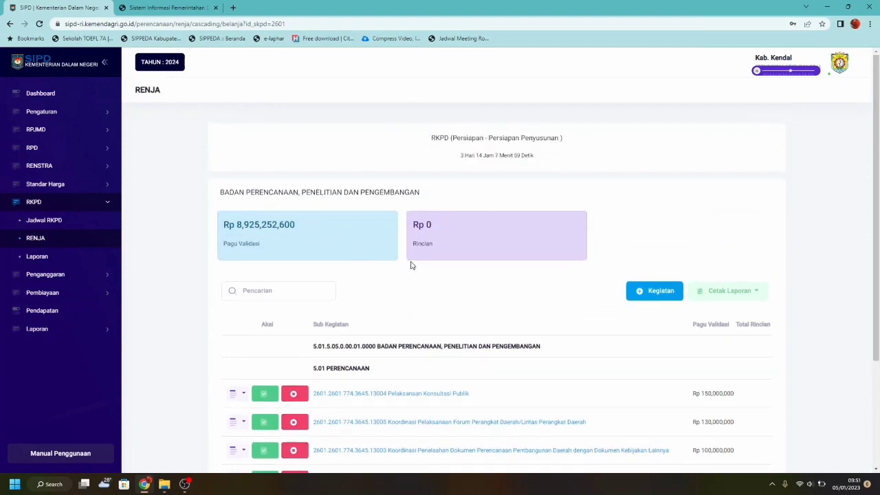
scroll(564, 309, down, 2)
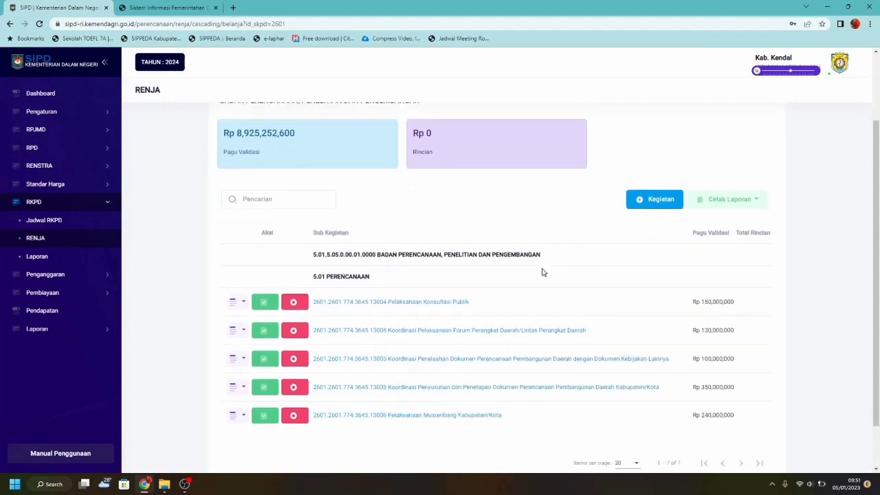
drag(251, 234, 717, 279)
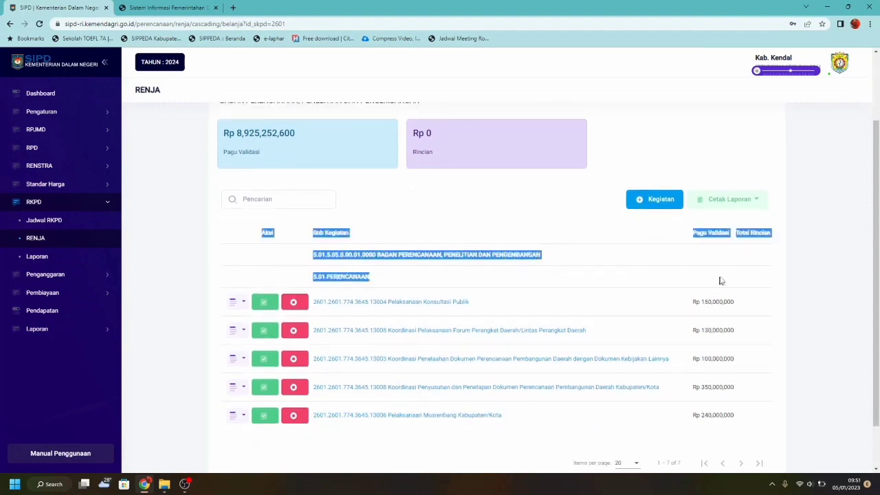
click(763, 280)
drag(764, 418, 249, 237)
click(399, 349)
scroll(743, 309, down, 1)
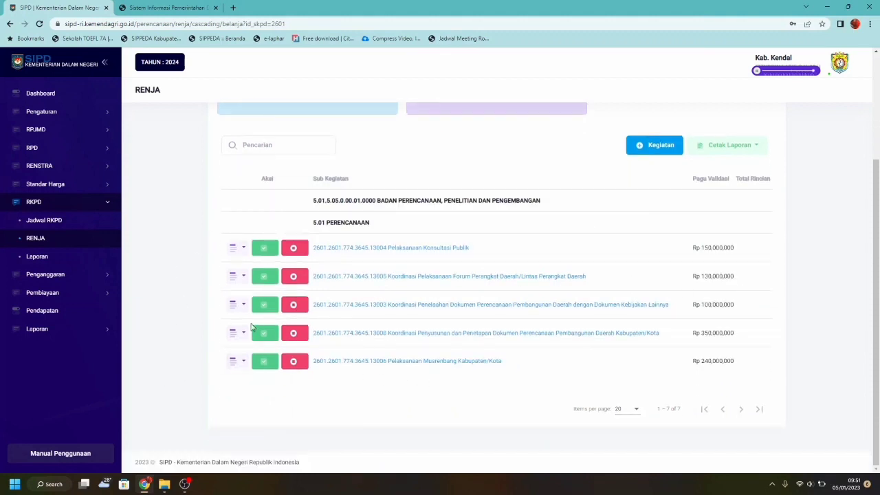
scroll(254, 323, up, 1)
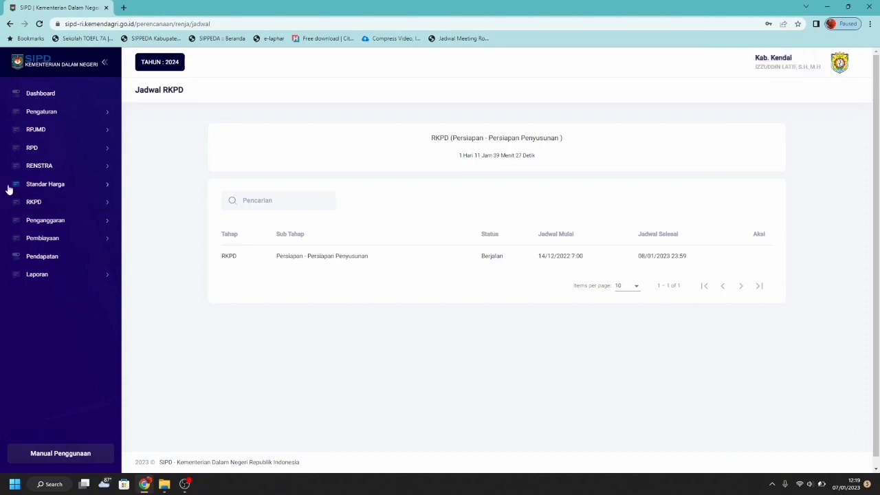
Step: Expand RENSTRA in the sidebar and go to the Cascading RENSTRA page
click(46, 171)
click(106, 173)
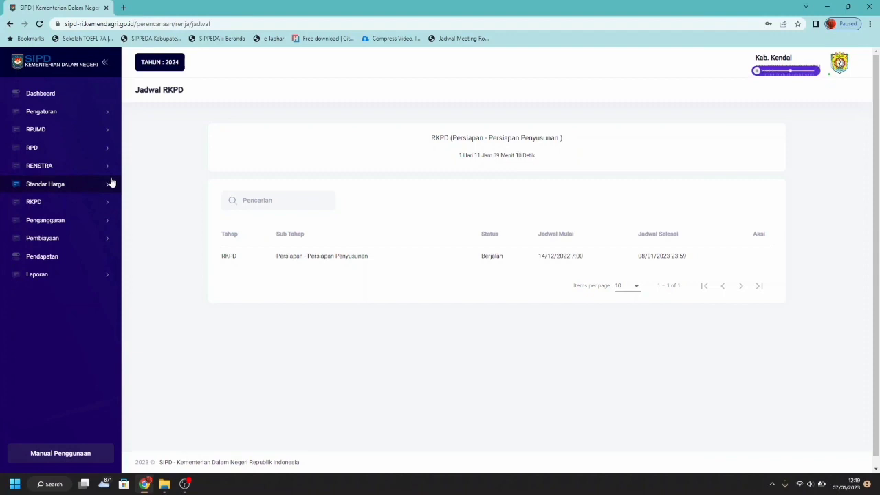
click(90, 168)
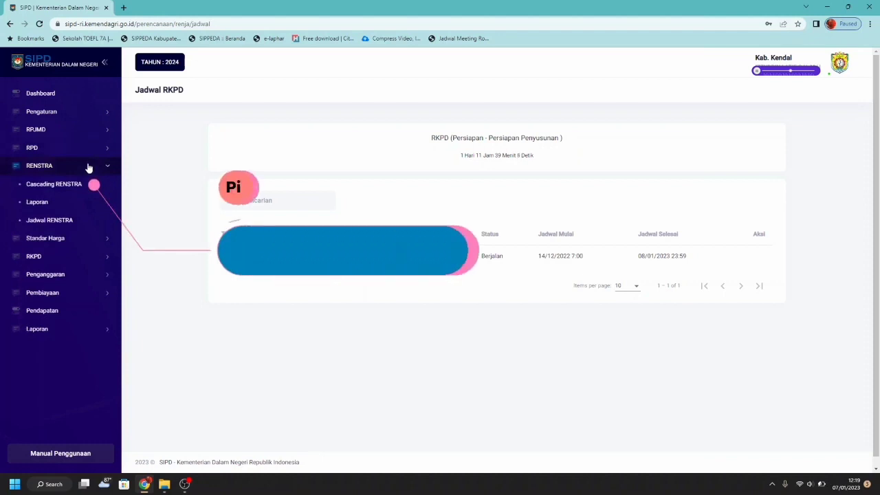
click(78, 187)
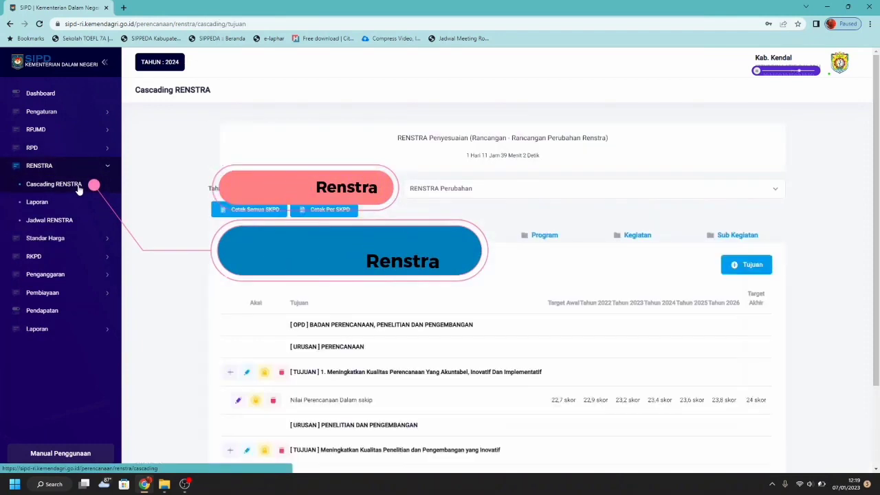
scroll(323, 172, down, 1)
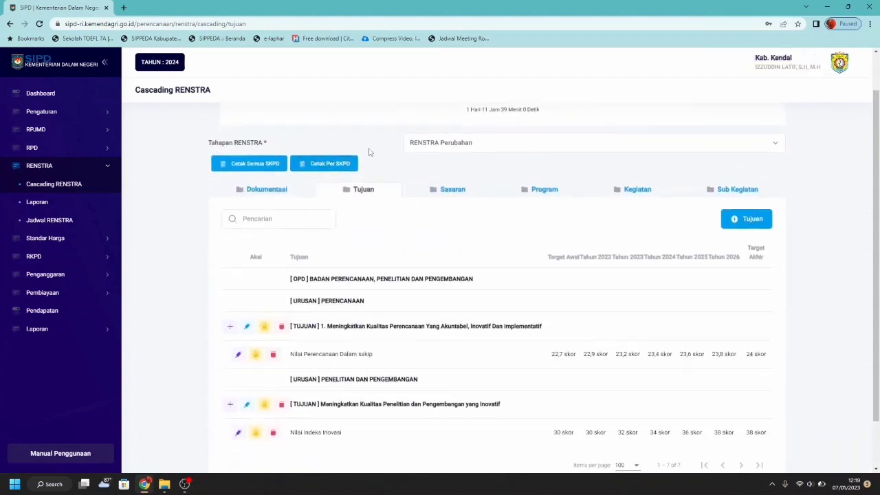
click(452, 143)
click(452, 143)
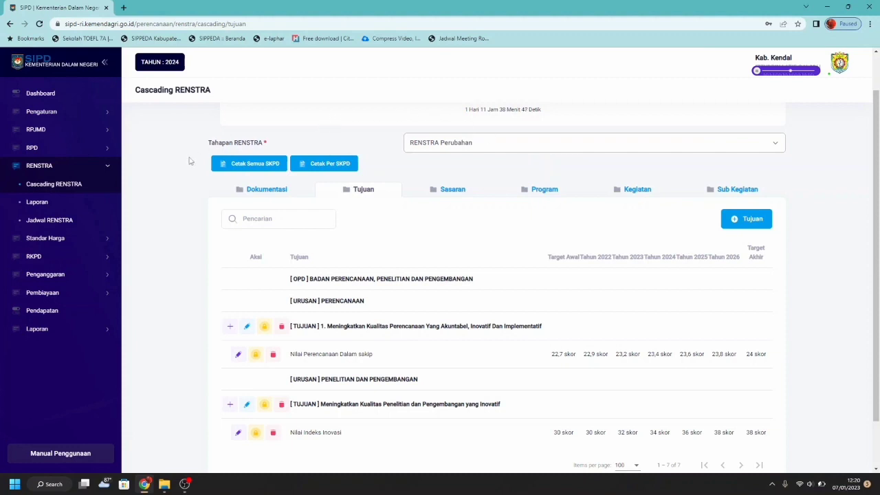
scroll(191, 161, down, 1)
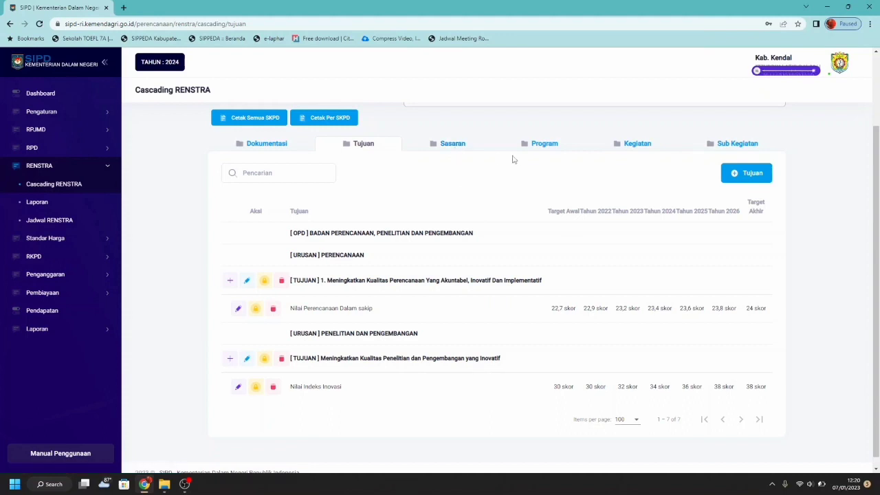
scroll(365, 159, up, 1)
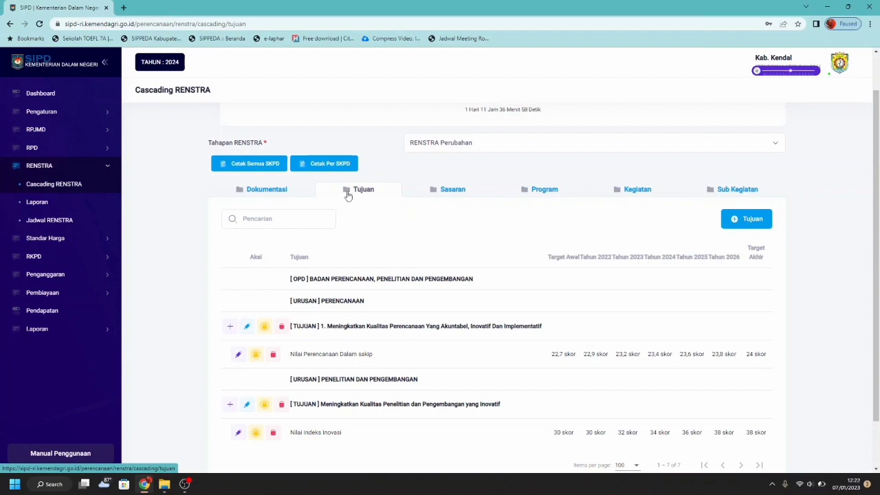
click(752, 219)
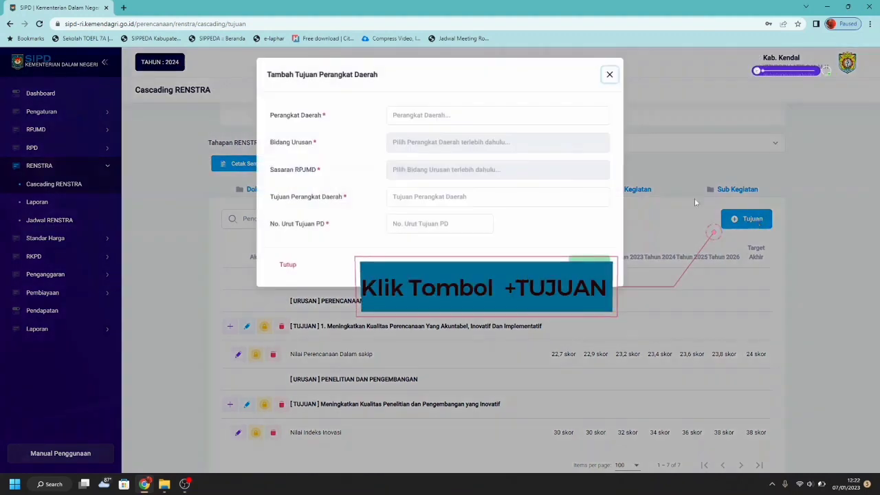
click(484, 116)
text(pere)
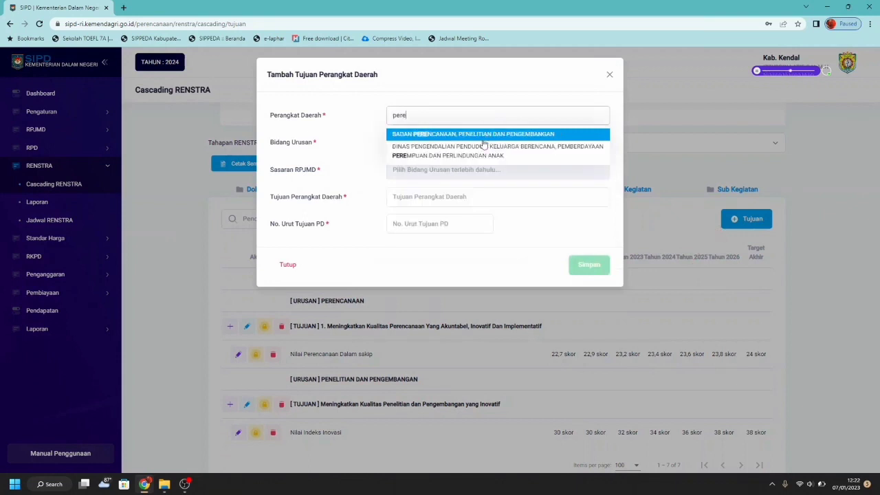
click(484, 135)
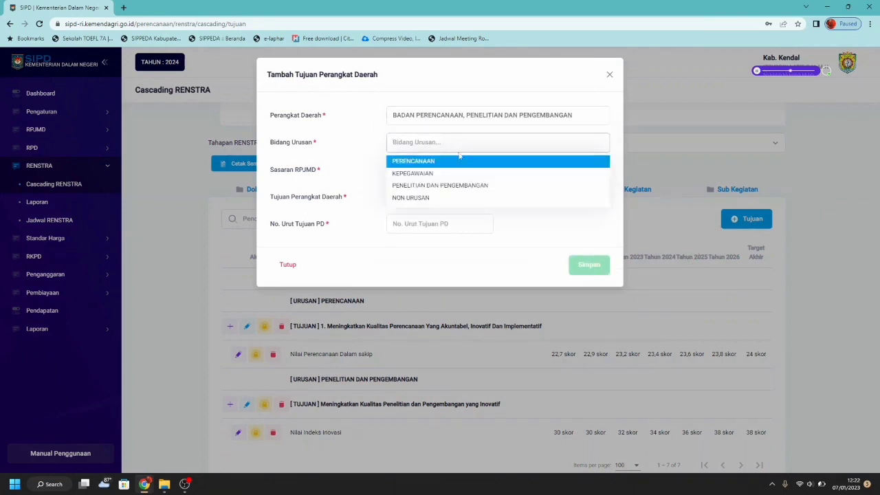
click(451, 165)
click(429, 170)
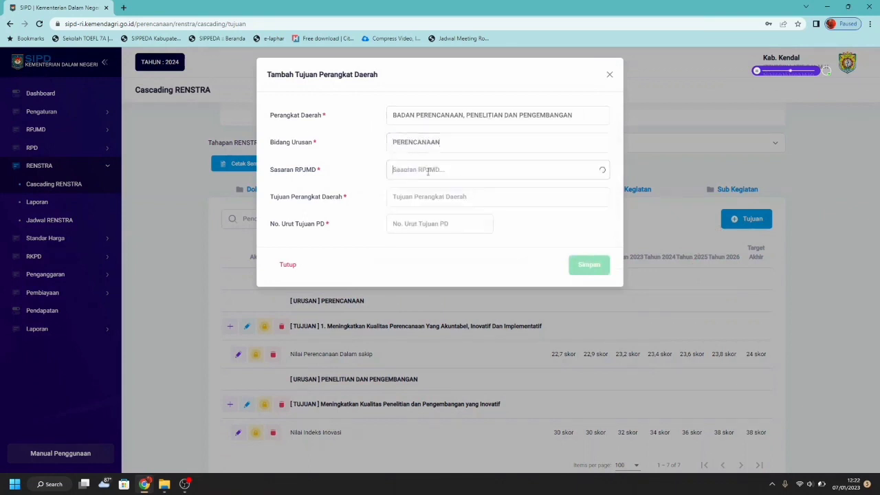
click(438, 191)
click(463, 193)
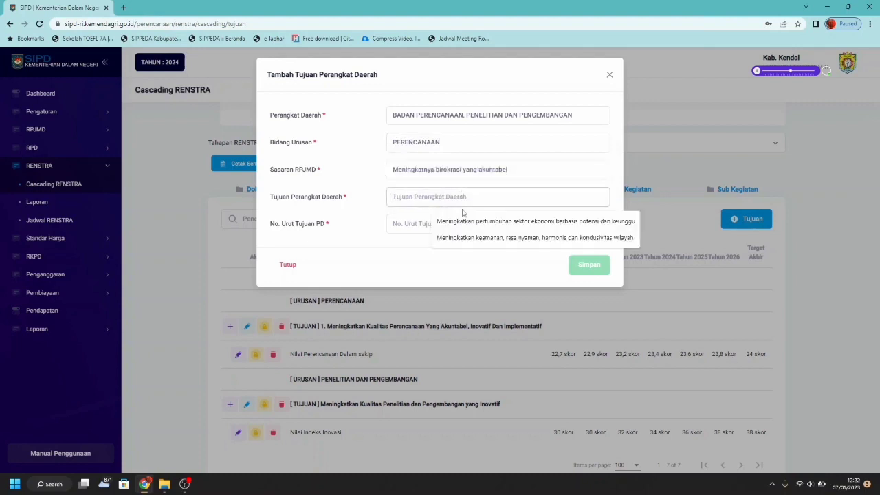
click(464, 219)
click(464, 222)
text(1)
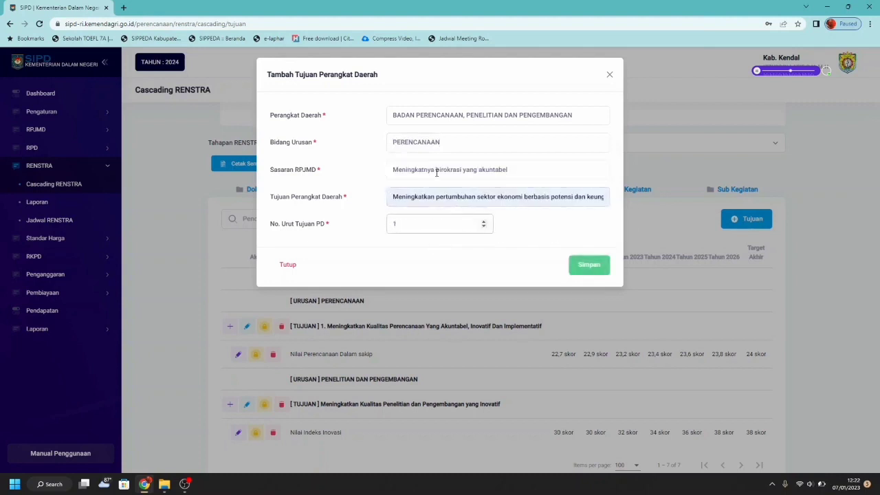
double_click(439, 197)
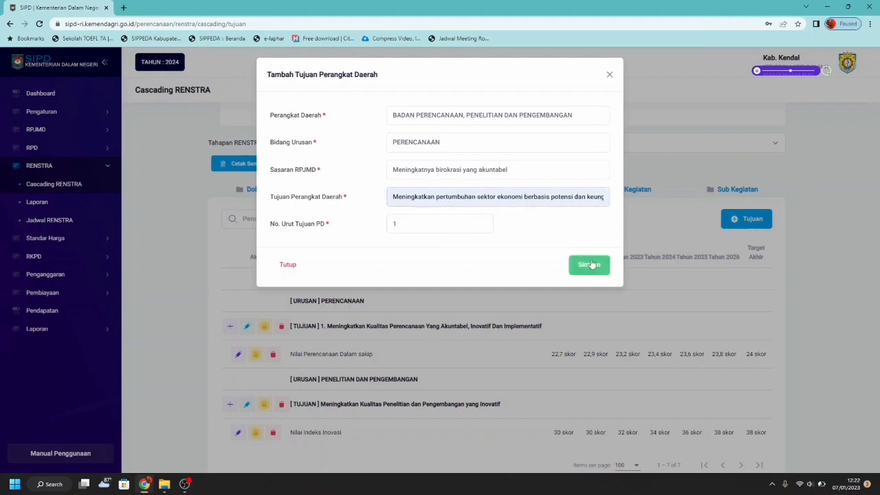
click(609, 74)
scroll(373, 241, down, 1)
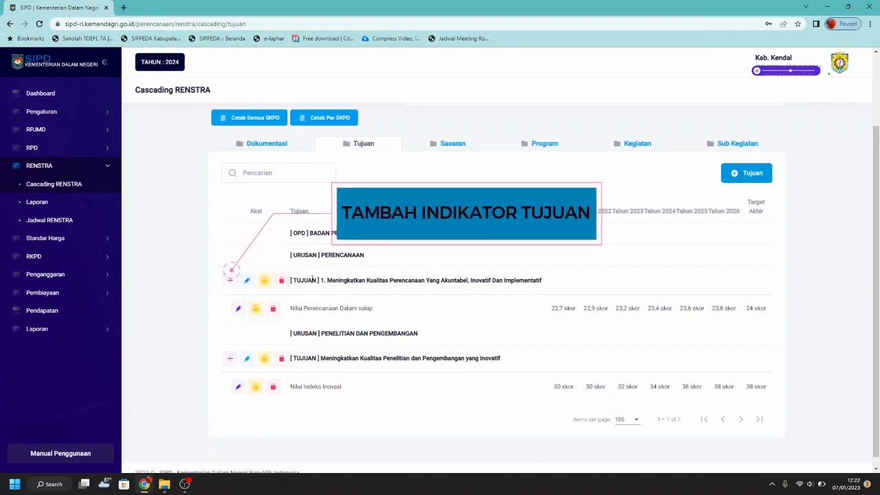
drag(294, 280, 529, 275)
click(514, 280)
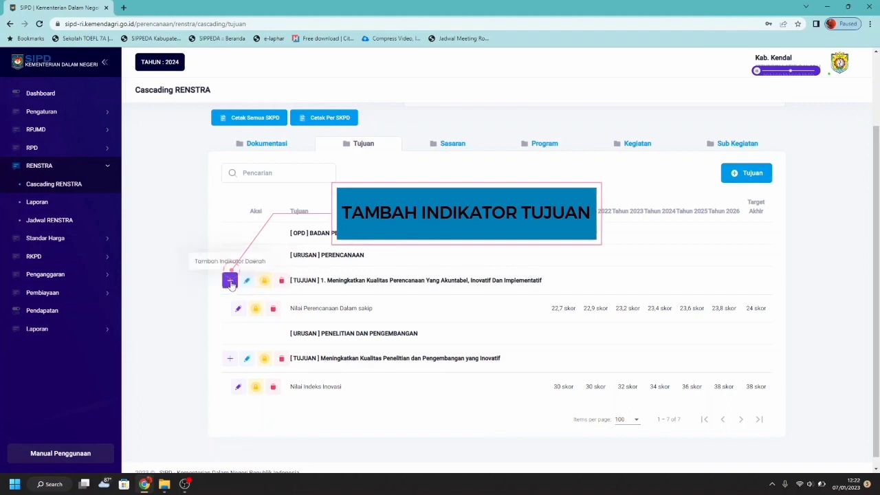
click(230, 282)
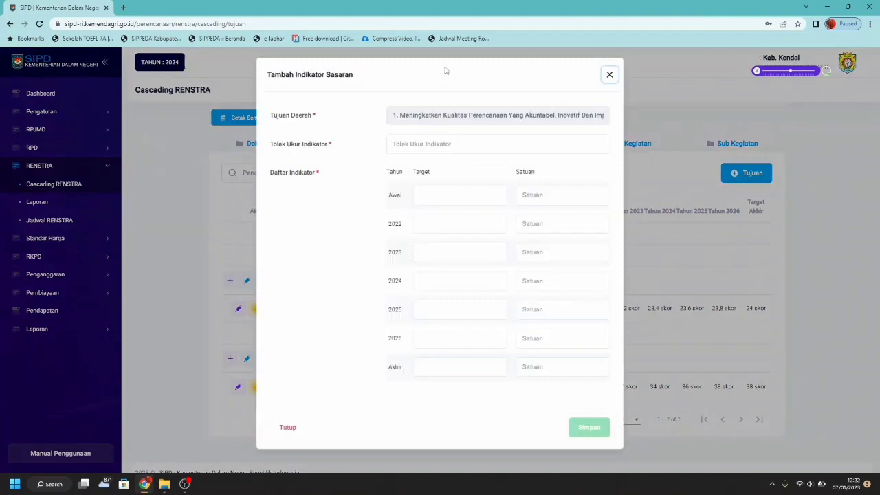
click(609, 75)
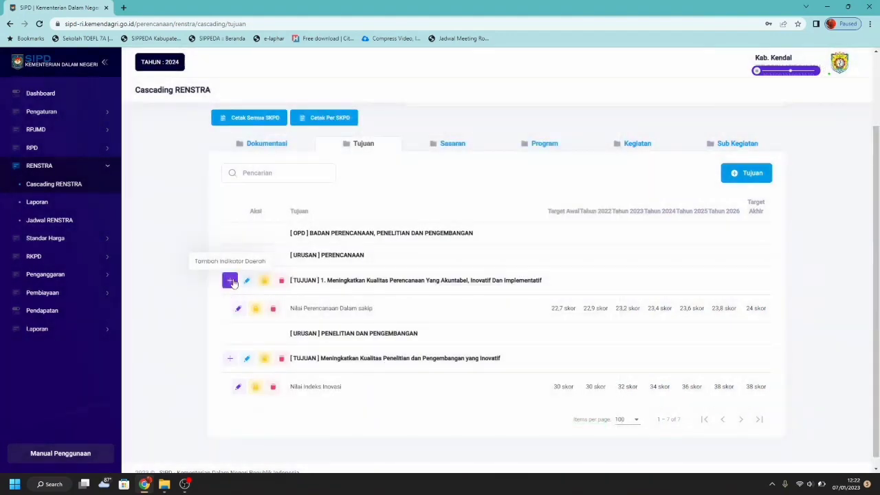
click(231, 281)
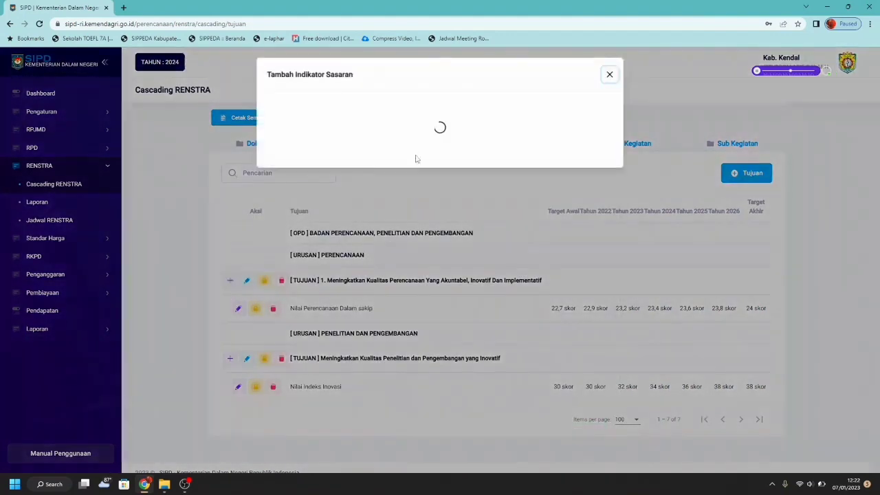
click(439, 142)
text(ni)
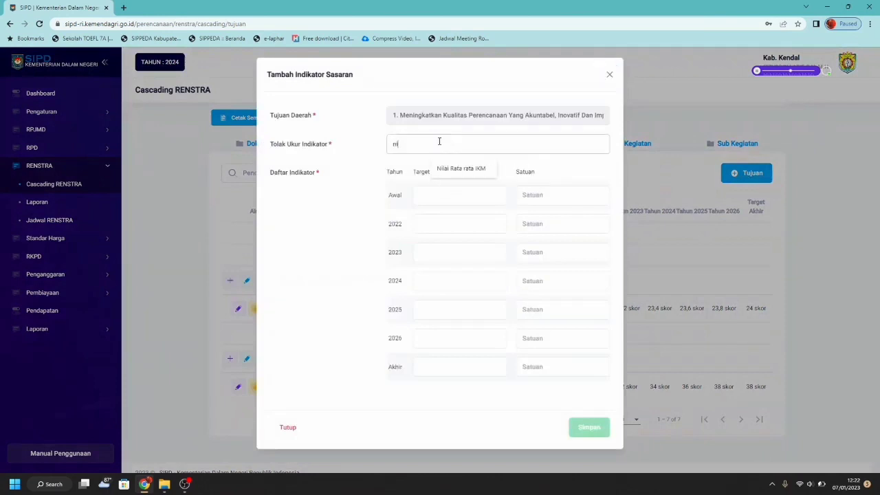
text(lai perencanaan dala sakip)
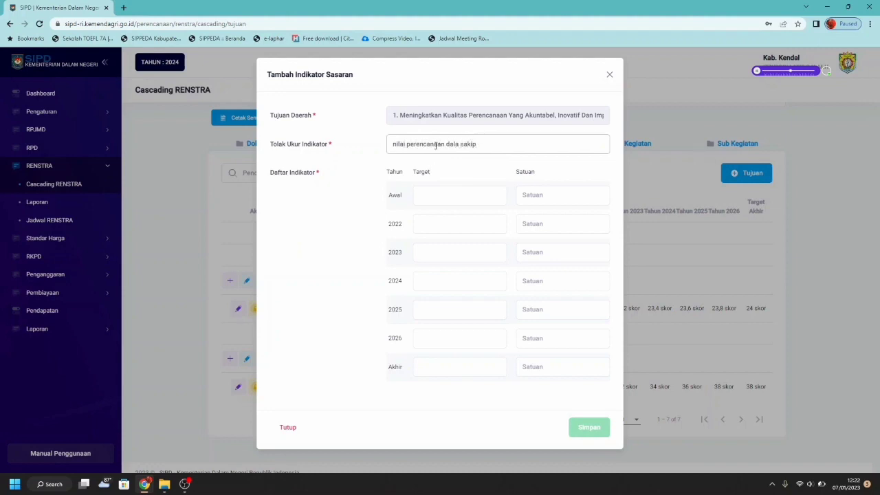
click(461, 195)
click(542, 190)
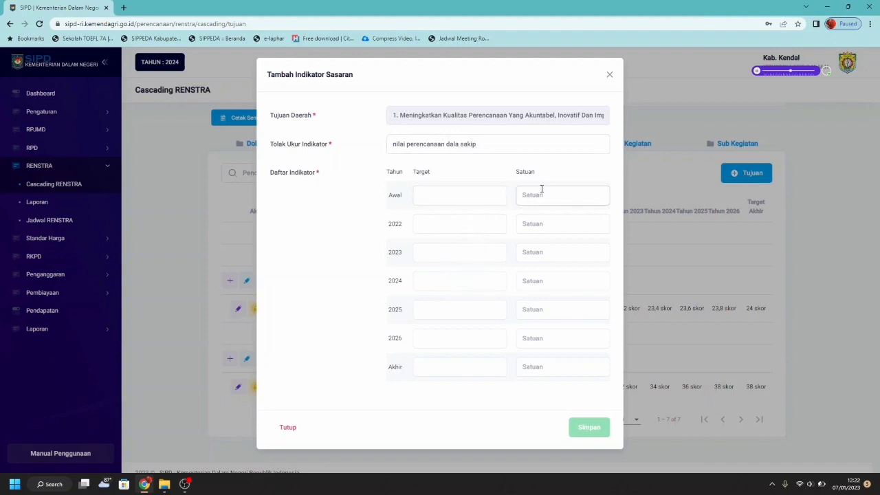
click(471, 191)
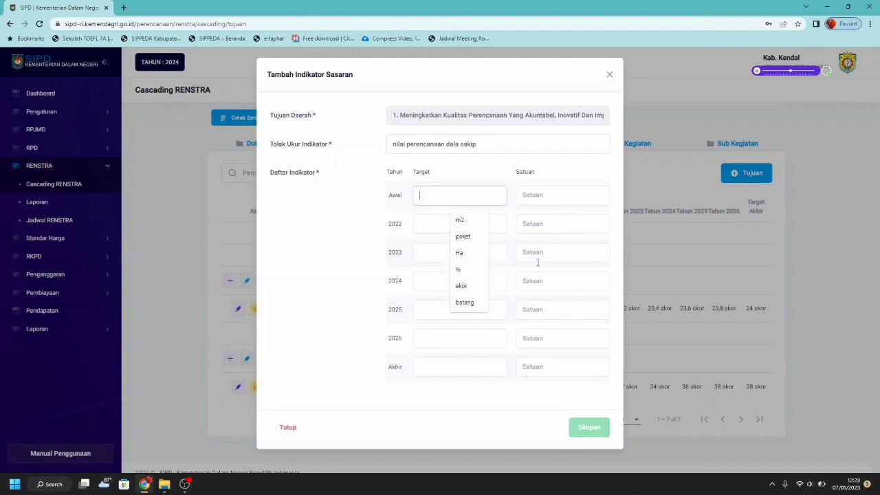
click(609, 75)
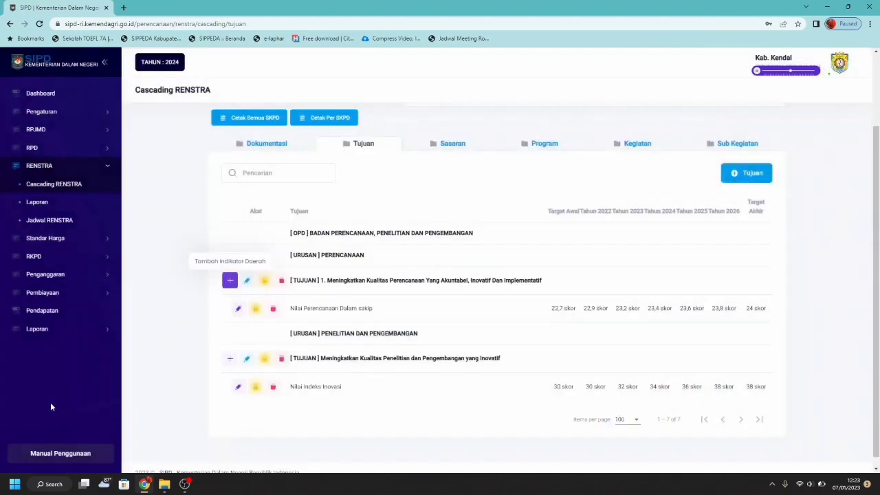
Step: Switch the Cascading RENSTRA to the Sasaran tab and scroll through its table
scroll(254, 353, down, 1)
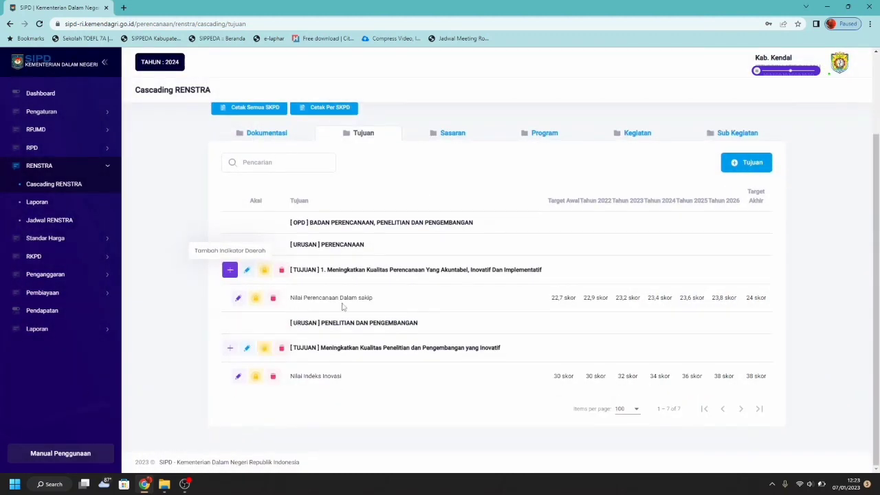
click(452, 133)
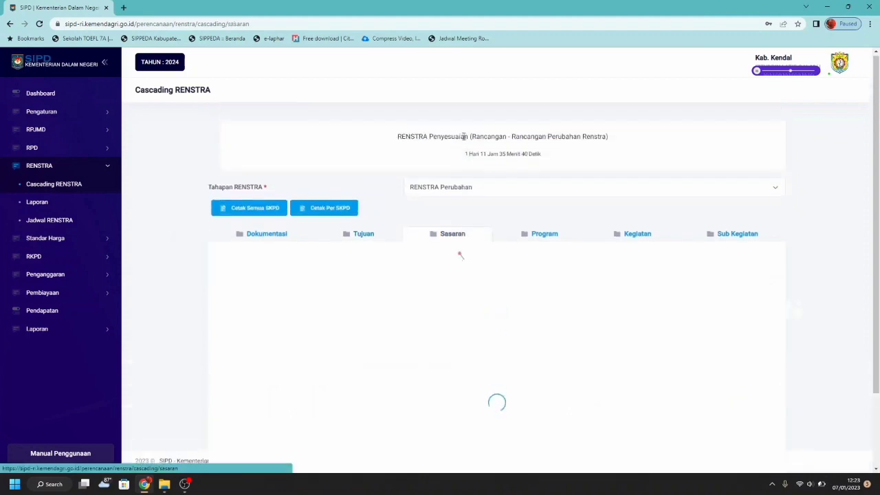
scroll(464, 167, down, 1)
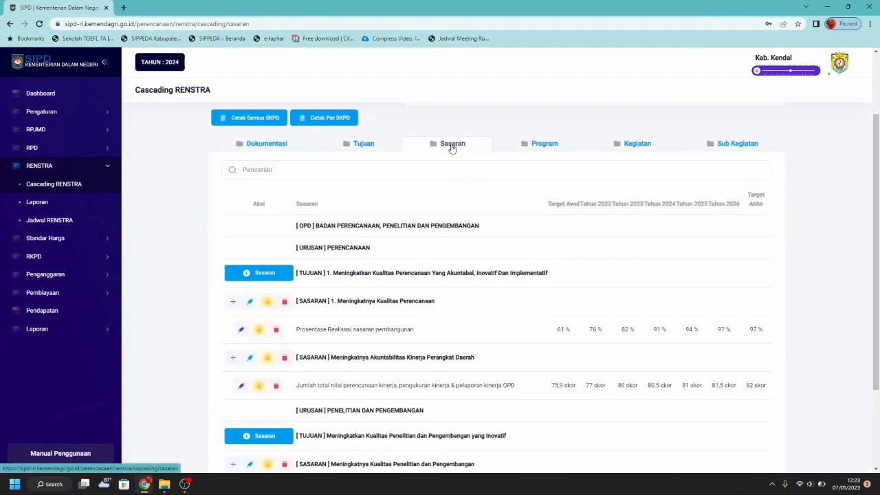
scroll(452, 149, down, 1)
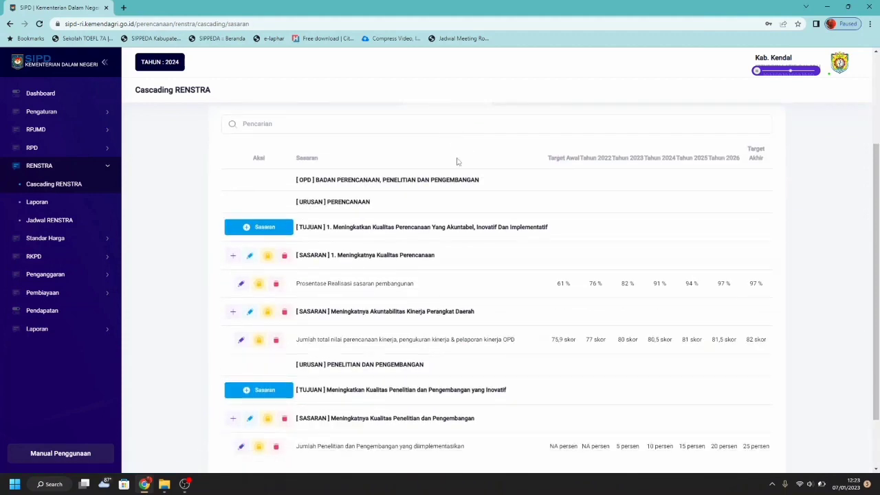
Step: Enter sasaran 'meningkatnya kua' with order number 1 under the first tujuan, then close without saving
click(262, 235)
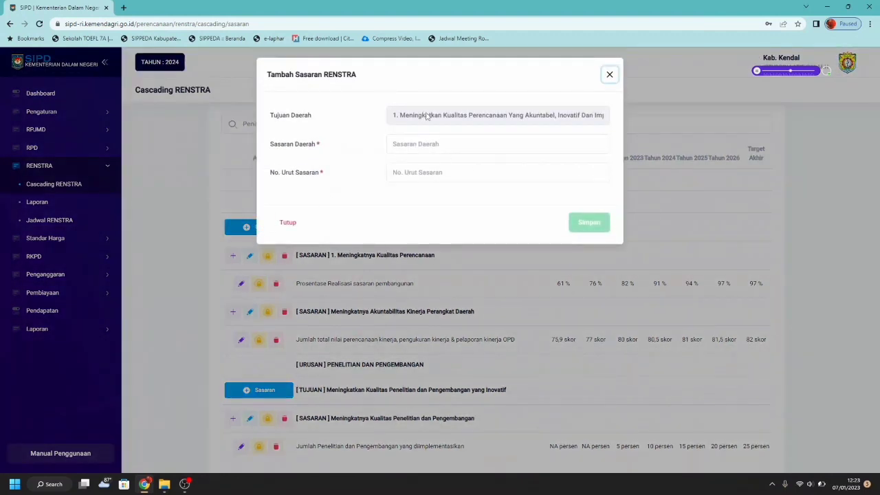
click(432, 146)
text(men)
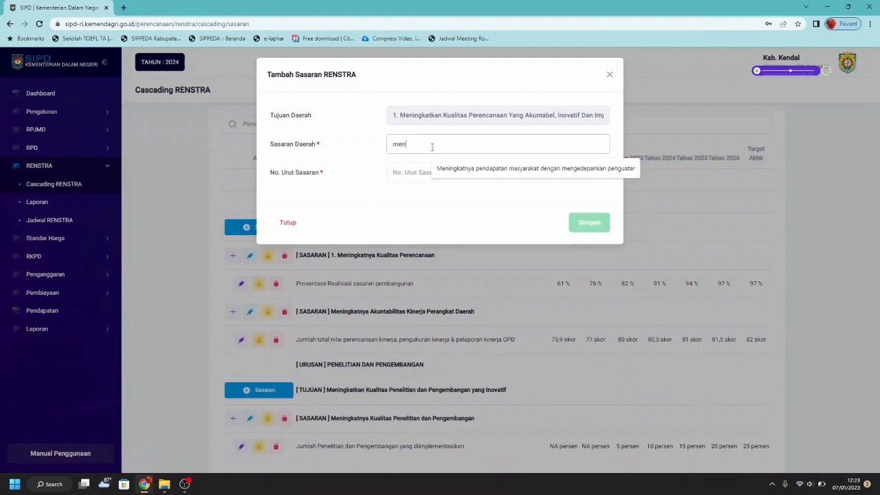
text(ingkatnya kualitas perencanaa)
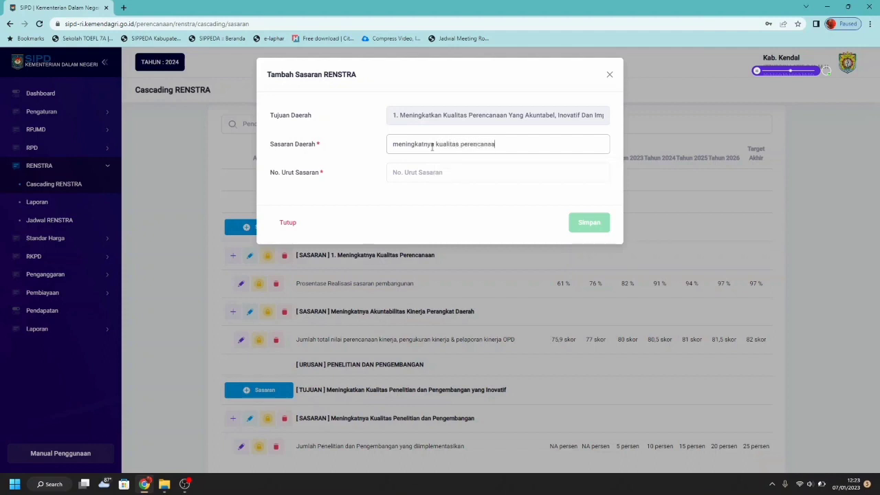
text(1)
key(BackSpace)
text(1)
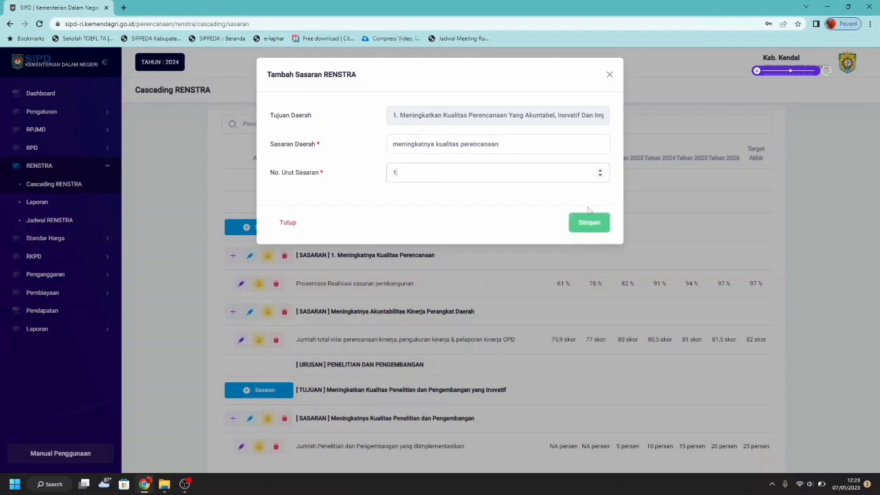
click(609, 75)
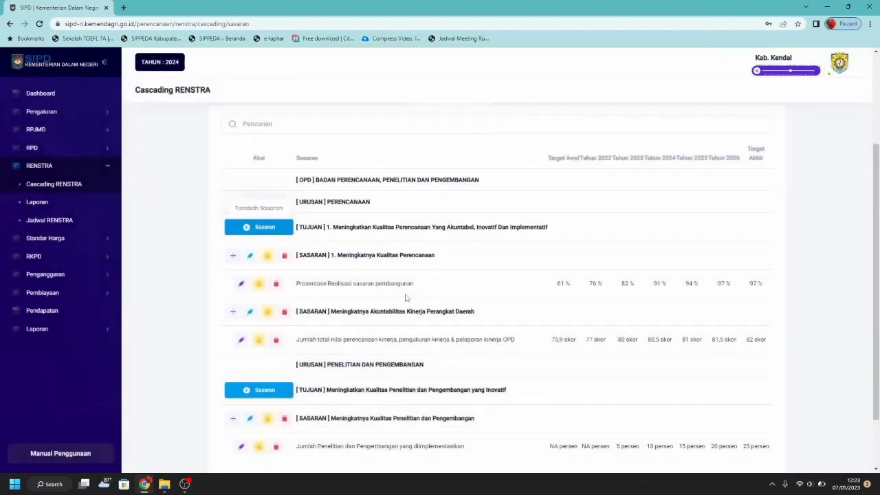
scroll(317, 216, down, 1)
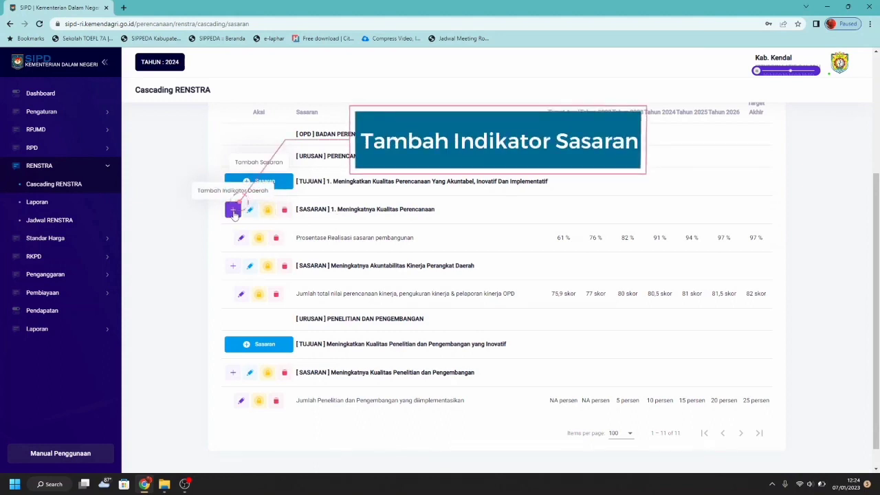
drag(377, 208, 182, 221)
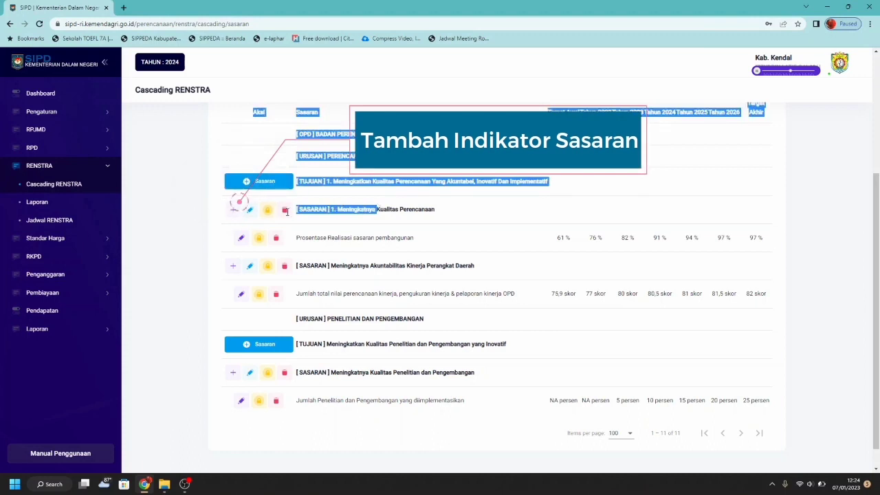
click(233, 209)
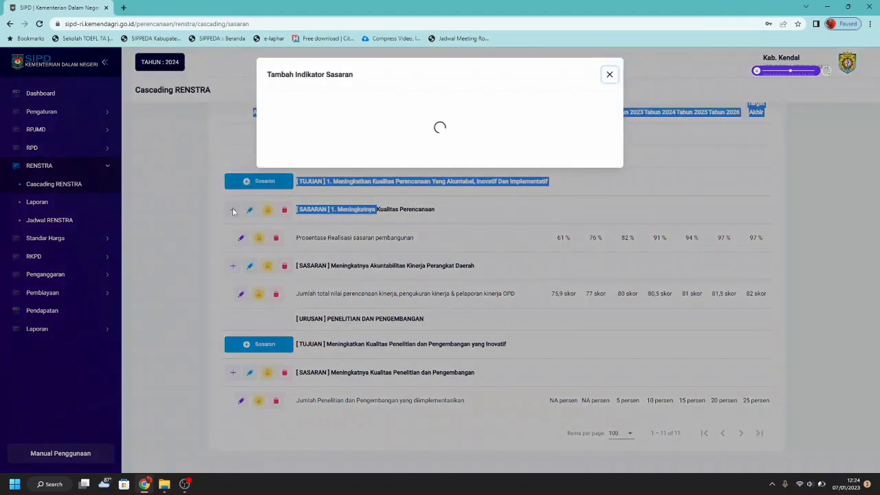
click(436, 174)
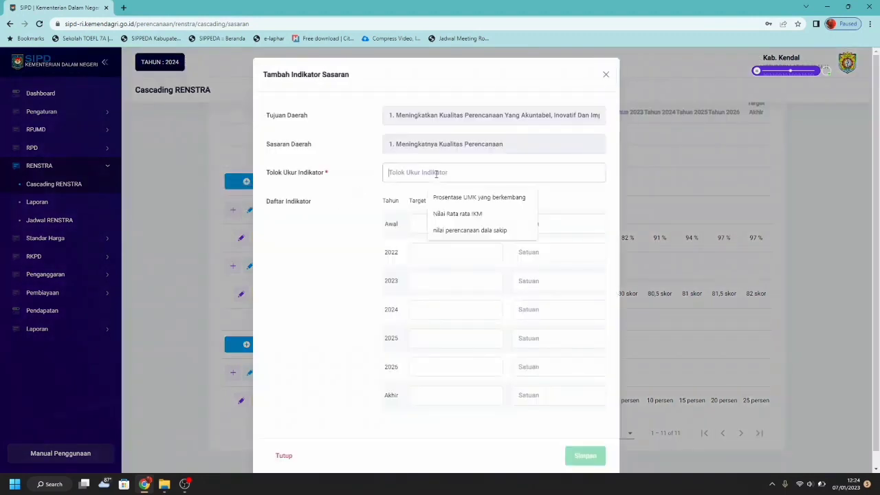
click(447, 231)
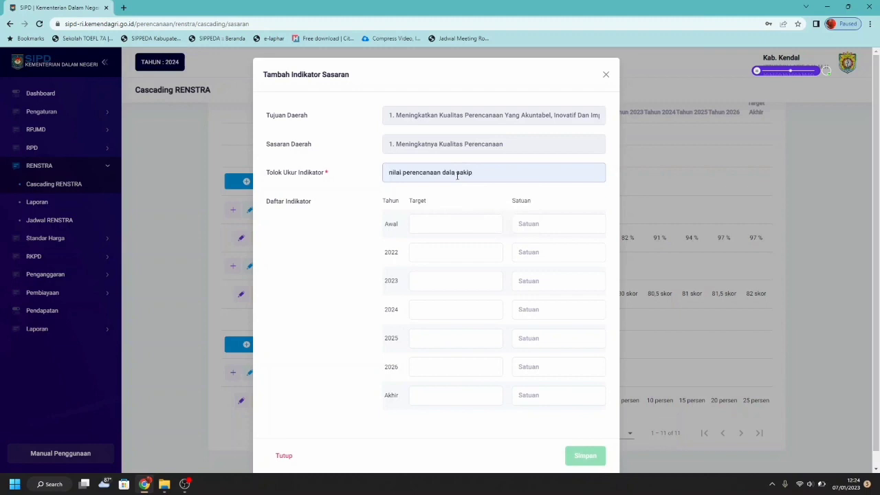
text(m)
click(582, 460)
scroll(604, 331, down, 1)
click(607, 60)
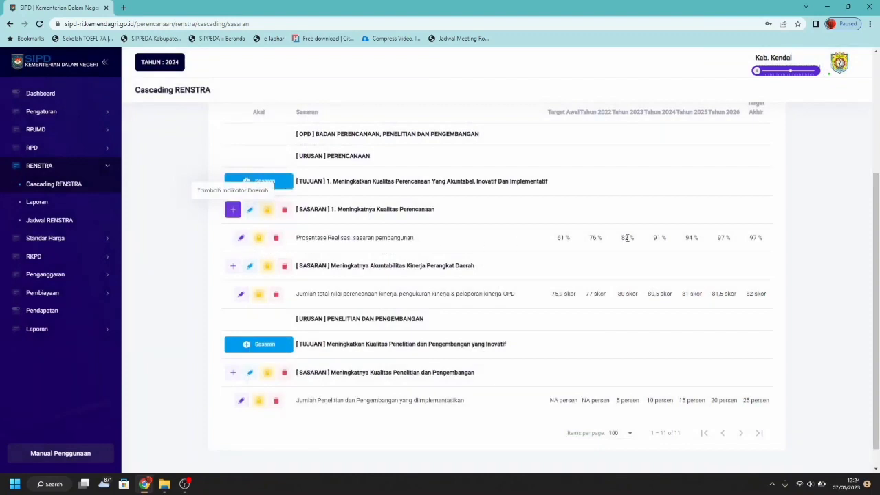
Step: Scroll back up and select the Program tab of the Cascading RENSTRA
scroll(628, 237, down, 1)
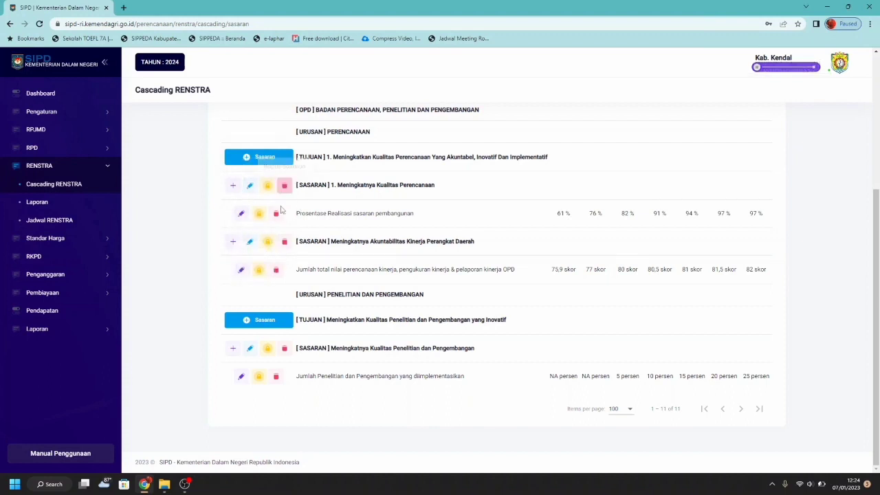
scroll(277, 272, up, 1)
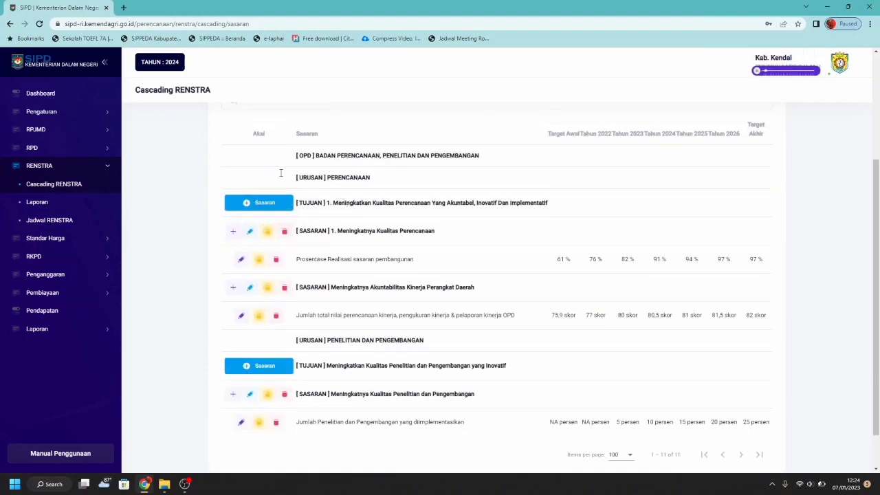
scroll(282, 334, up, 2)
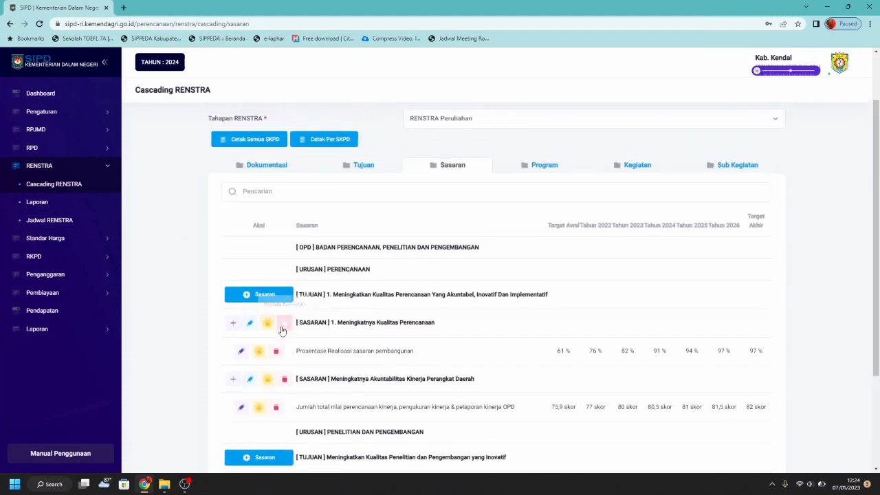
click(536, 168)
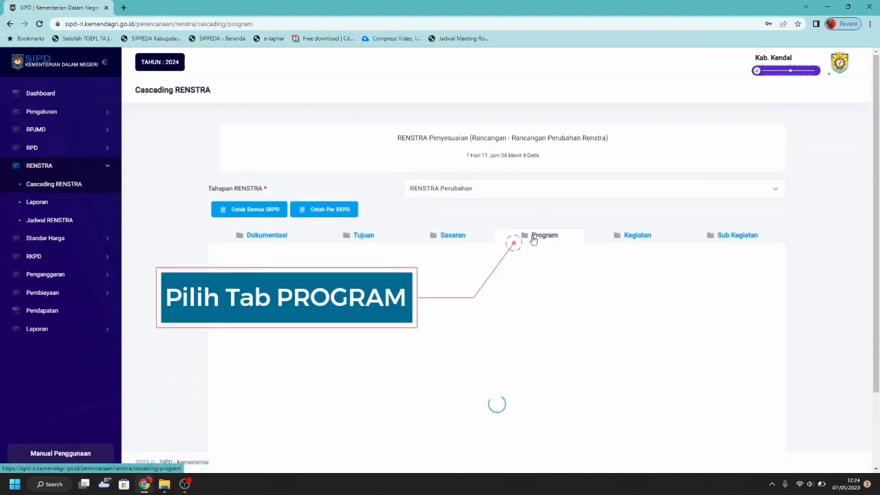
Step: Scroll down to the rows for Program Perencanaan, Pengendalian dan Evaluasi Pembangunan Daerah and their targets
scroll(534, 240, down, 1)
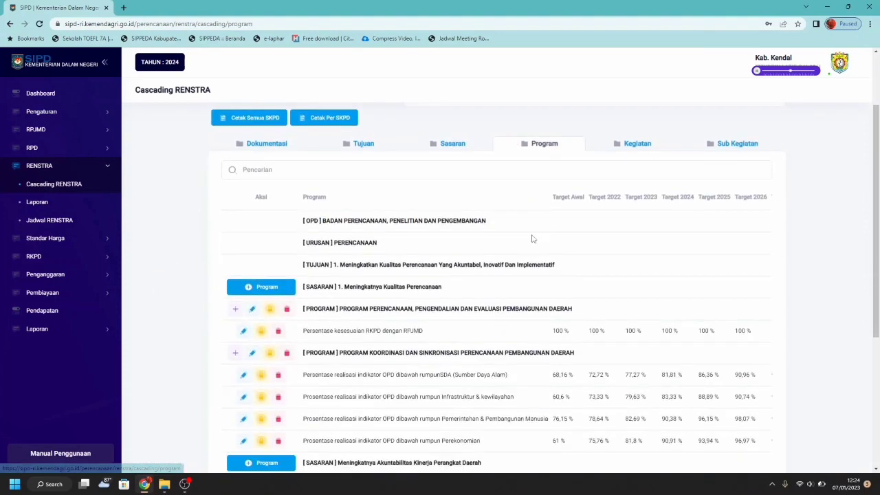
scroll(530, 234, down, 1)
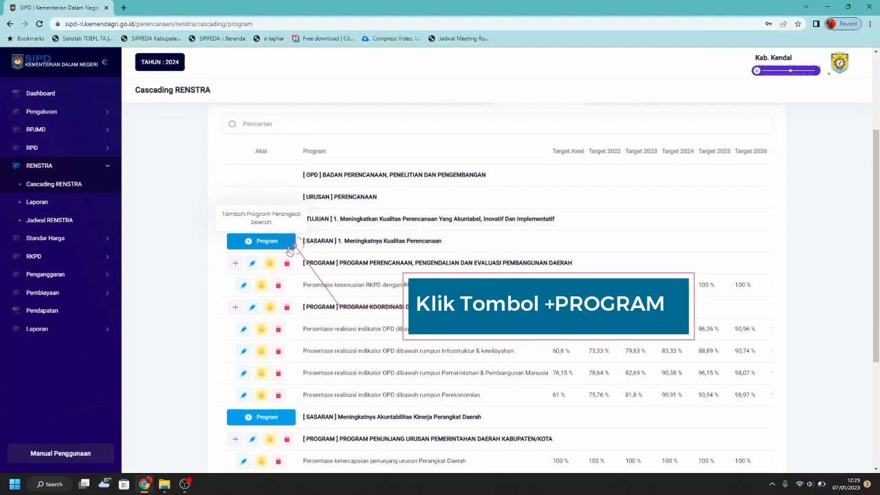
scroll(352, 223, down, 1)
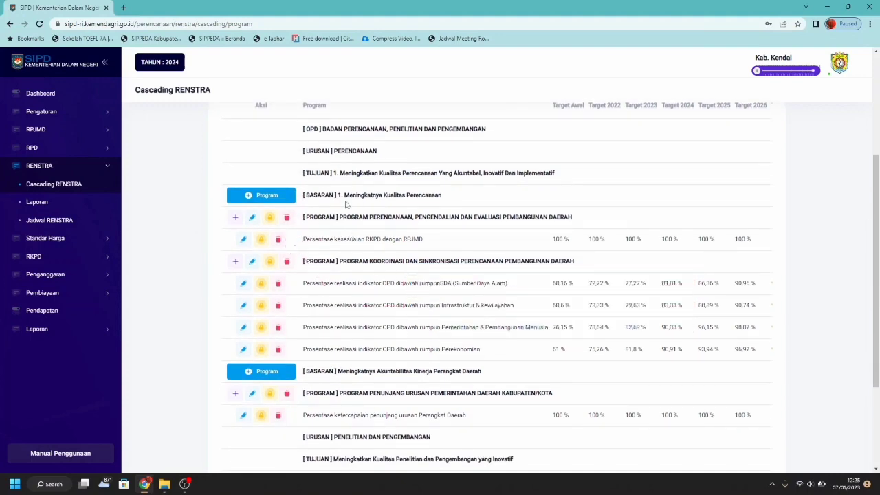
click(267, 197)
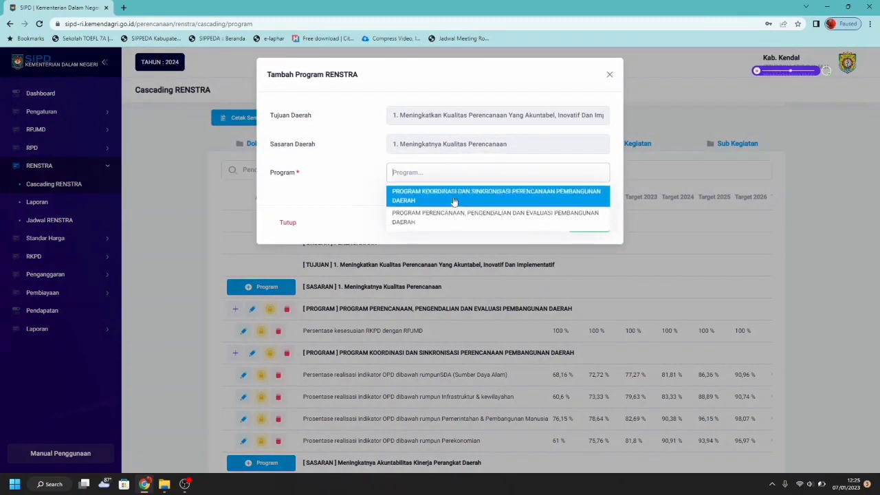
click(454, 199)
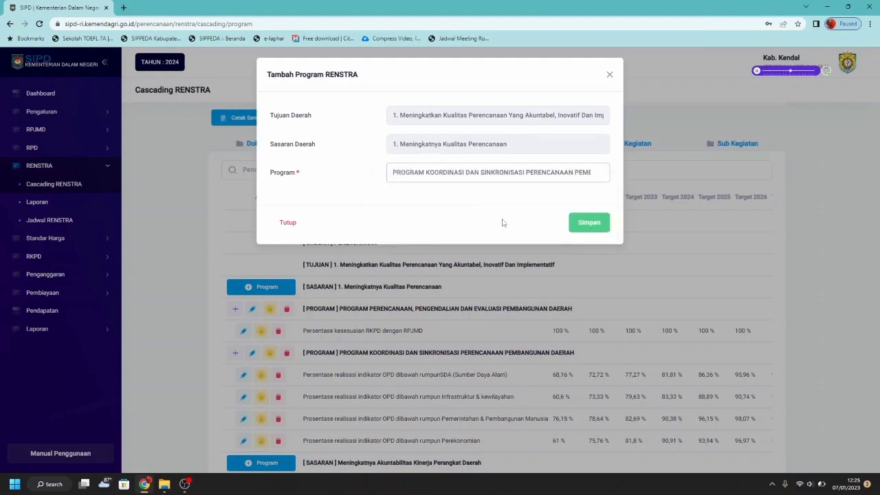
click(609, 74)
scroll(409, 266, down, 1)
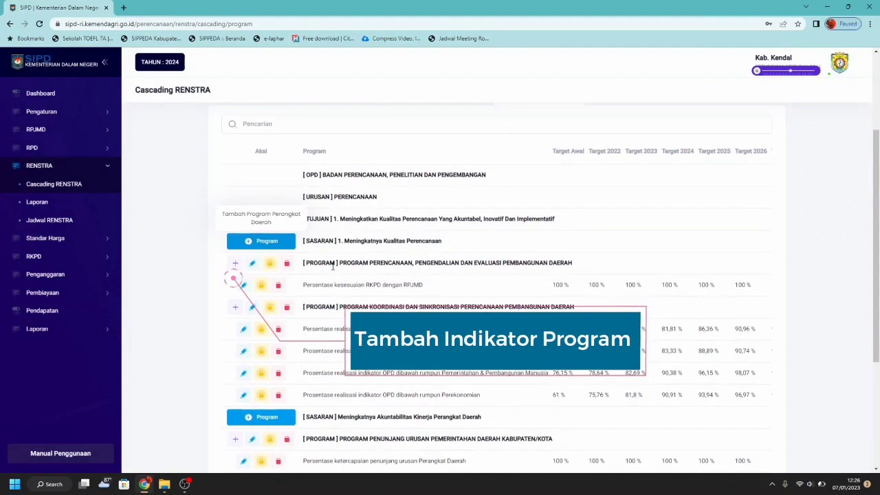
click(234, 266)
click(434, 198)
click(432, 255)
click(508, 253)
click(584, 281)
scroll(585, 284, down, 1)
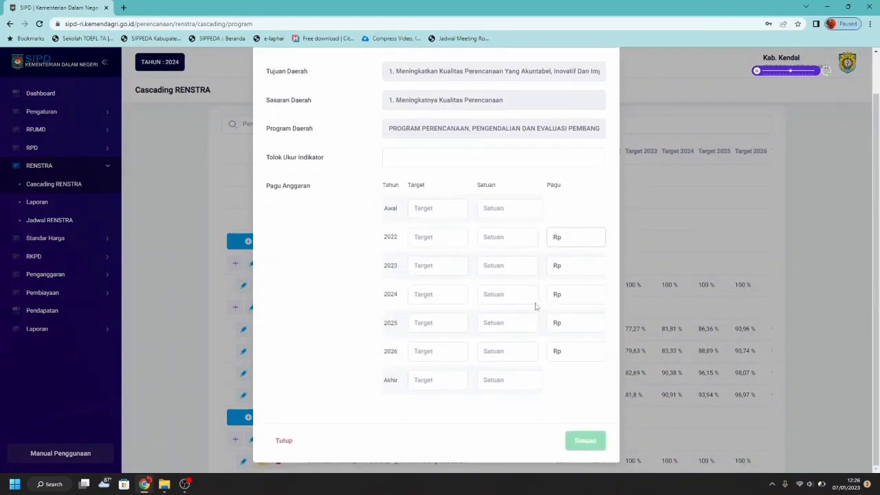
scroll(612, 66, up, 1)
click(606, 74)
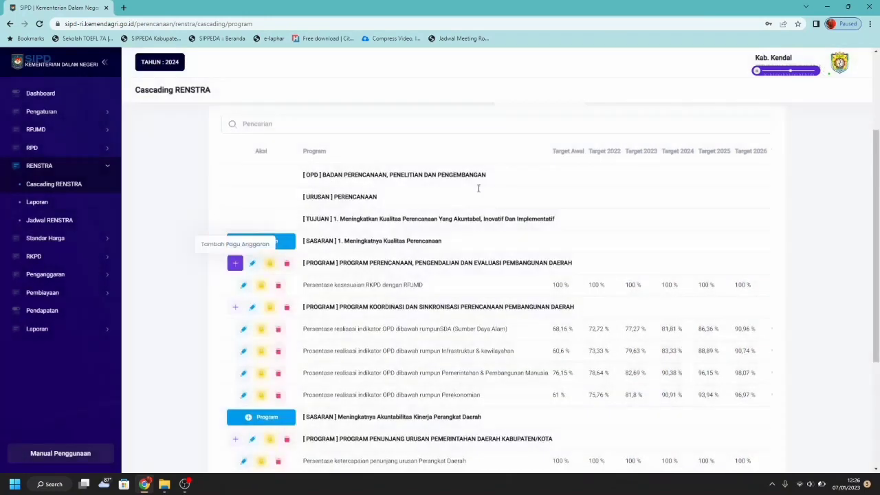
scroll(501, 173, down, 1)
scroll(496, 292, down, 1)
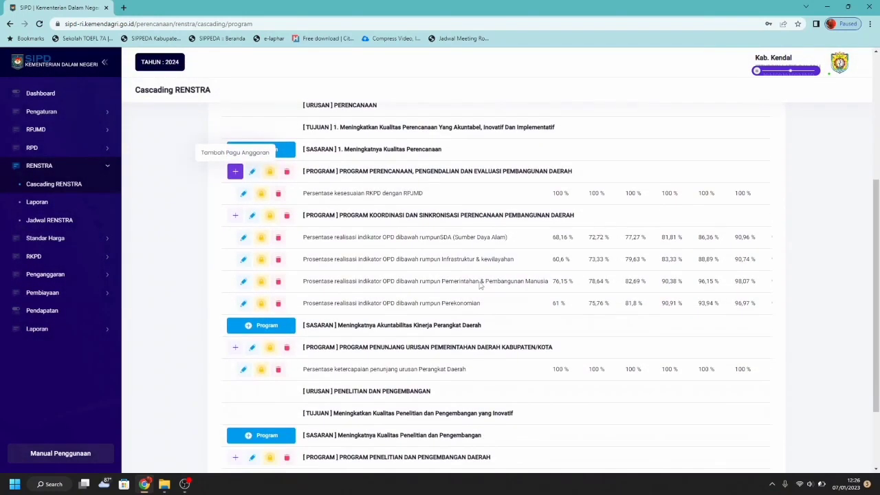
click(244, 239)
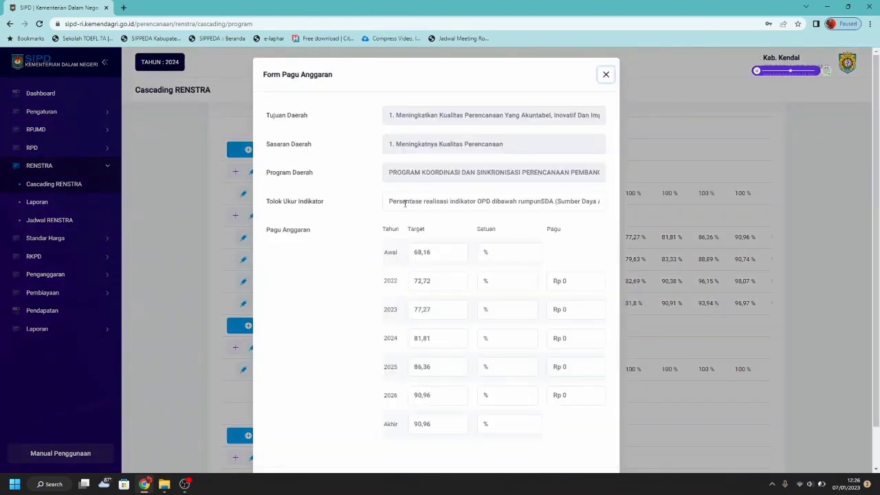
drag(406, 203, 521, 202)
click(606, 74)
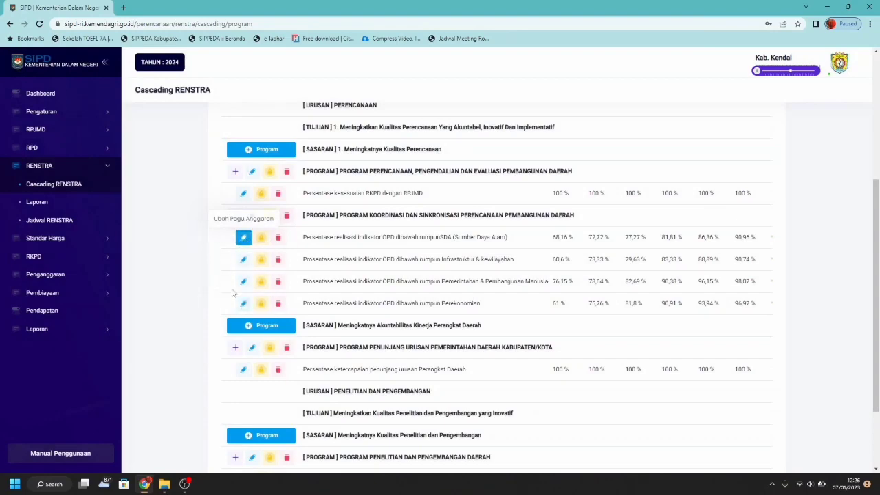
scroll(269, 384, down, 2)
scroll(268, 384, up, 5)
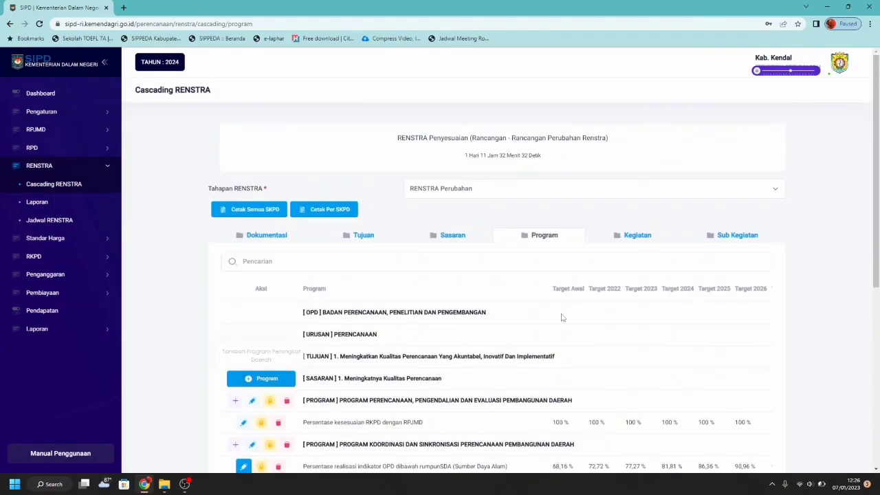
Step: Switch to the Kegiatan tab and start a new kegiatan under Program Perencanaan, Pengendalian dan Evaluasi
click(636, 238)
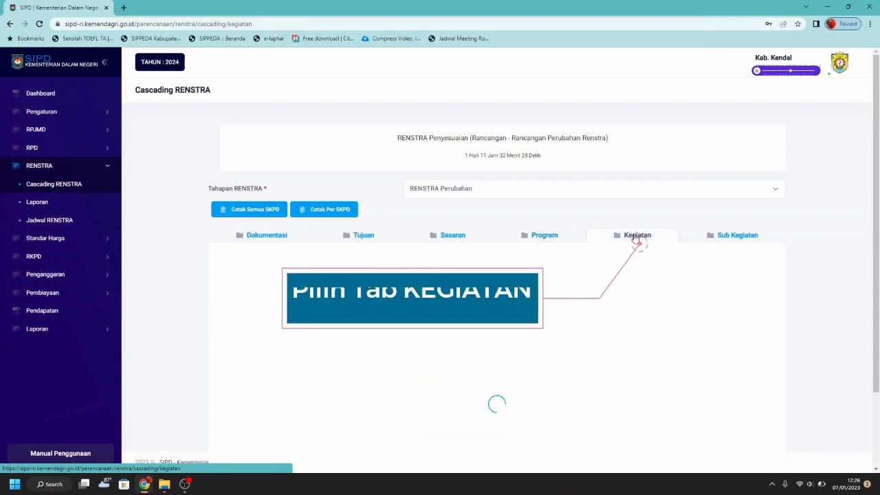
scroll(637, 238, down, 3)
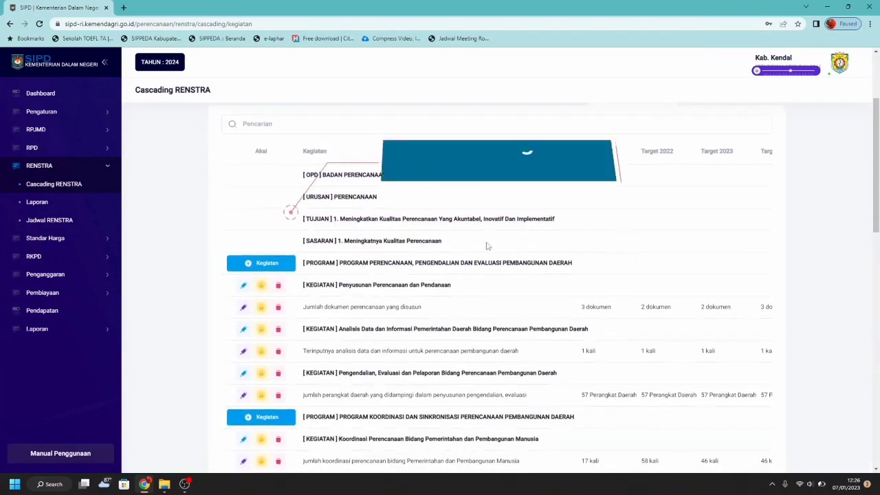
scroll(390, 250, down, 1)
scroll(389, 251, up, 3)
scroll(388, 252, down, 2)
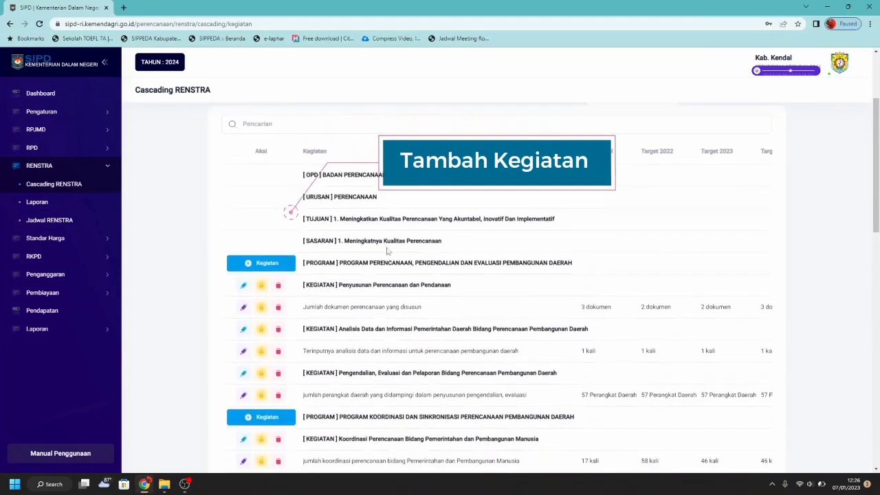
scroll(387, 251, down, 1)
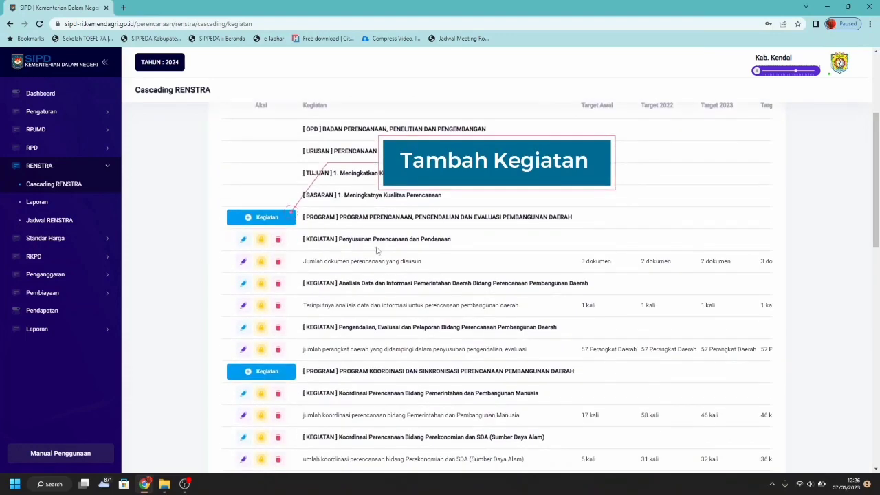
click(269, 217)
Step: Save Implementasi Sistem Informasi Pemerintahan Daerah as the Kegiatan Daerah, replacing Penyusunan Perencanaan dan Pendanaan
click(478, 183)
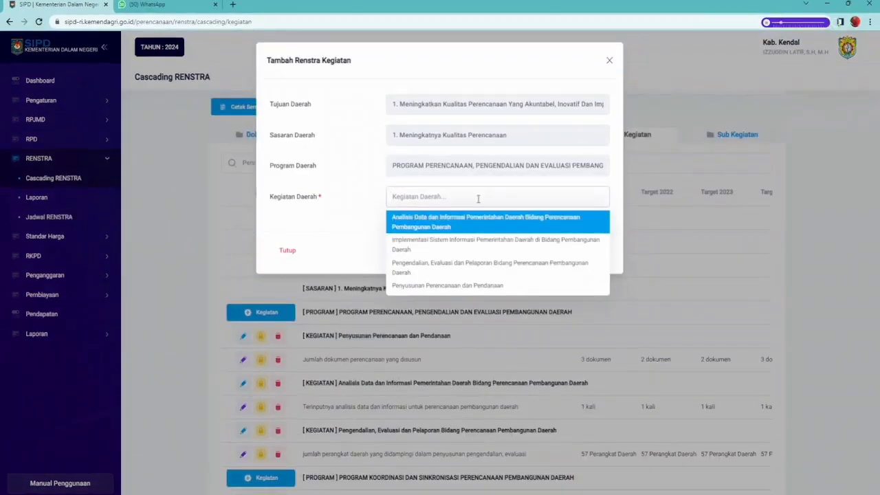
text(pe)
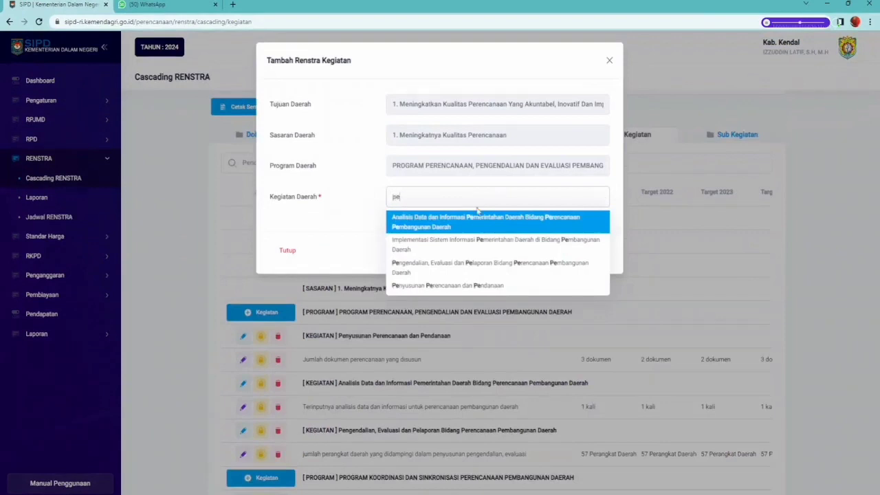
click(480, 287)
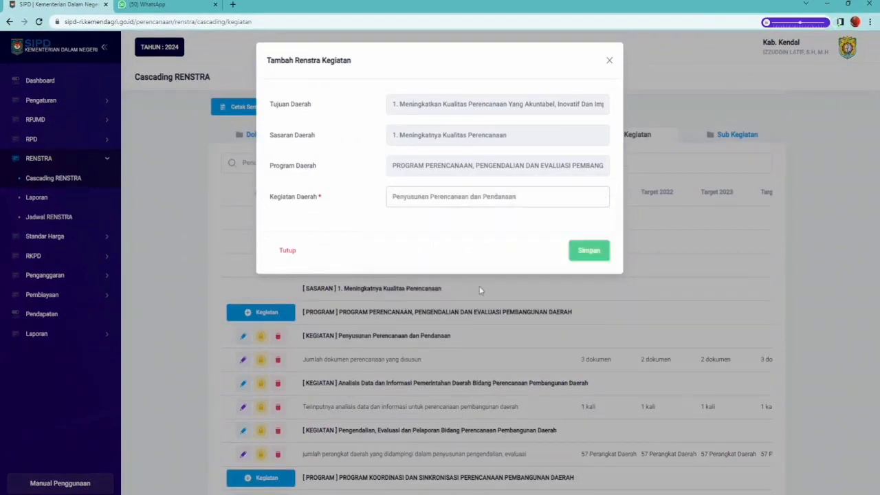
click(604, 256)
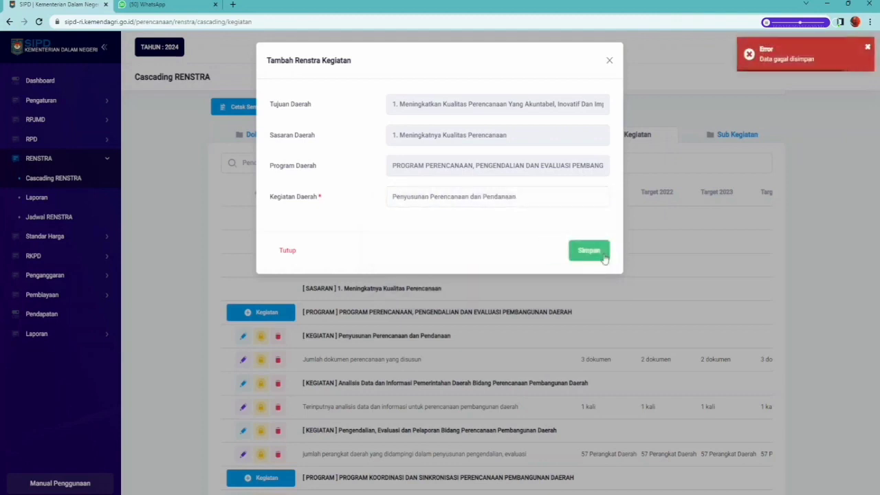
click(554, 197)
click(532, 251)
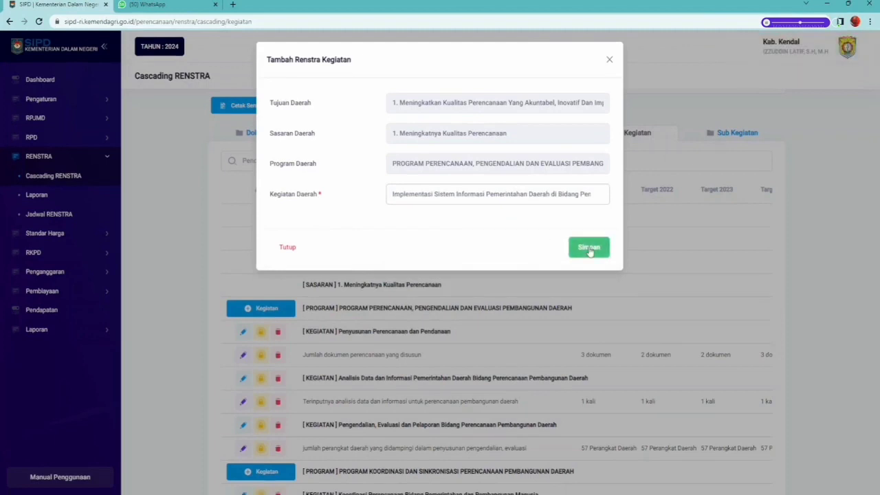
click(589, 248)
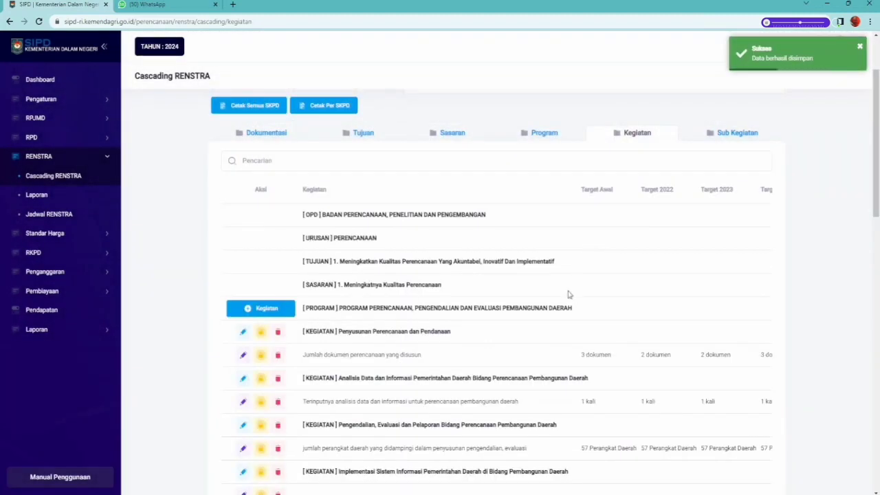
scroll(568, 298, down, 3)
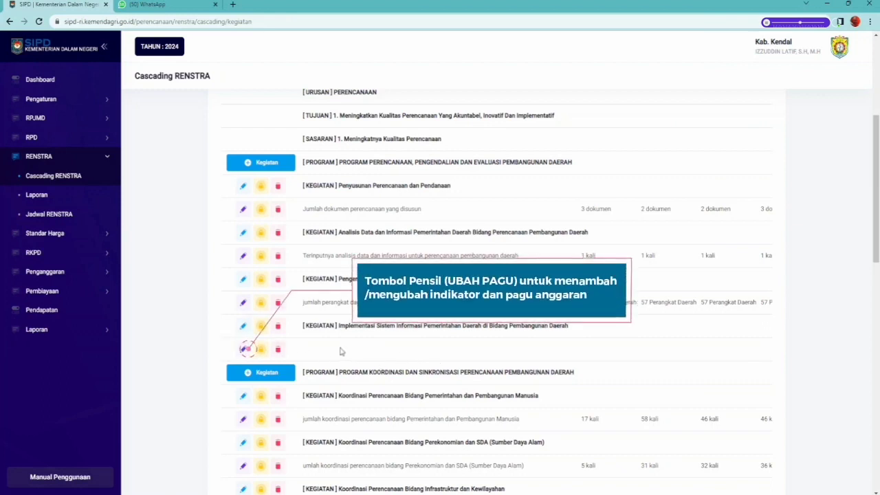
Step: Give Implementasi the indicator 'jumlah sistem yang dipelihara' with a starting target of 2 sistem
click(242, 349)
click(393, 191)
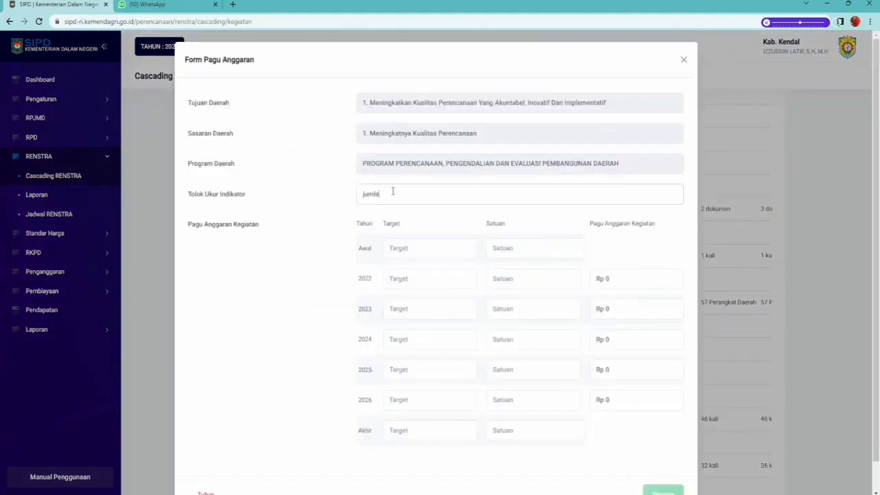
text(jumlah siste, a)
click(429, 248)
text(2)
key(Tab)
text(sistem)
Step: Set the 2022–2026 and final targets to 2, then fix the unit text
click(405, 277)
text(2)
click(400, 309)
text(2)
click(399, 340)
text(2)
click(397, 370)
text(2)
click(395, 401)
text(2)
click(393, 432)
text(2)
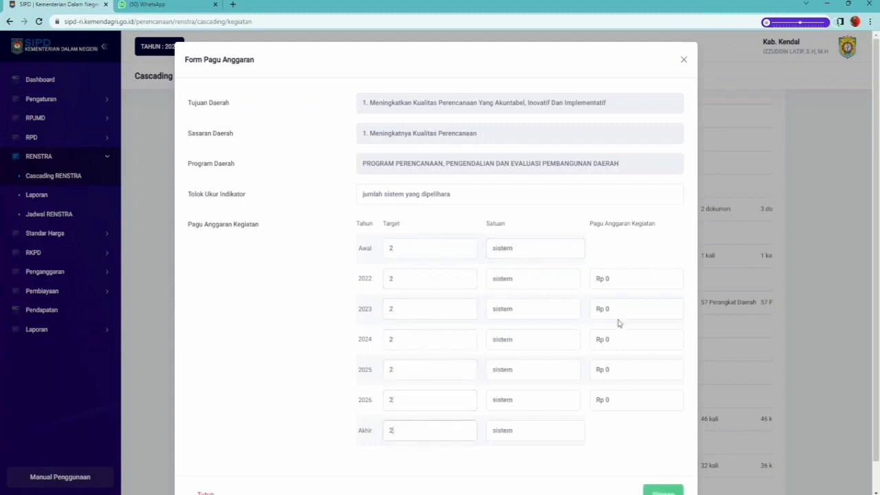
click(571, 272)
text(123)
key(BackSpace)
key(BackSpace)
key(BackSpace)
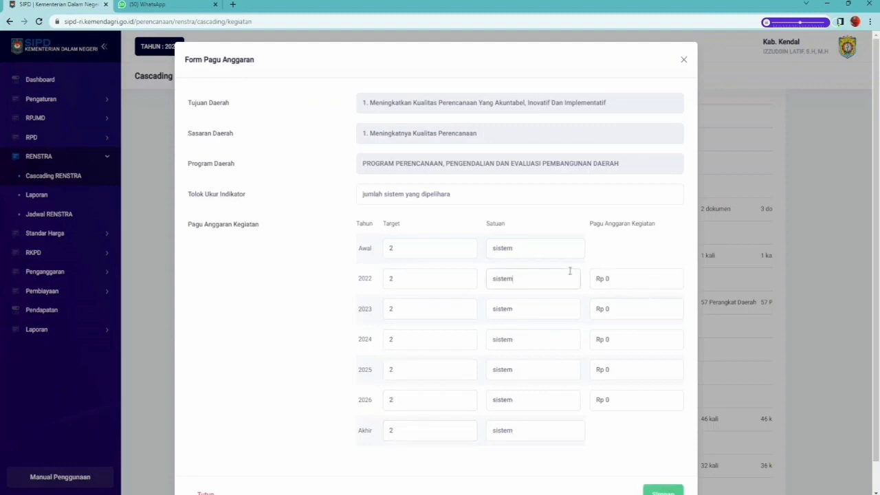
Step: Fill each year's budget ceiling with Rp 100,000,000 and save the form
click(659, 278)
text(100,000,000)
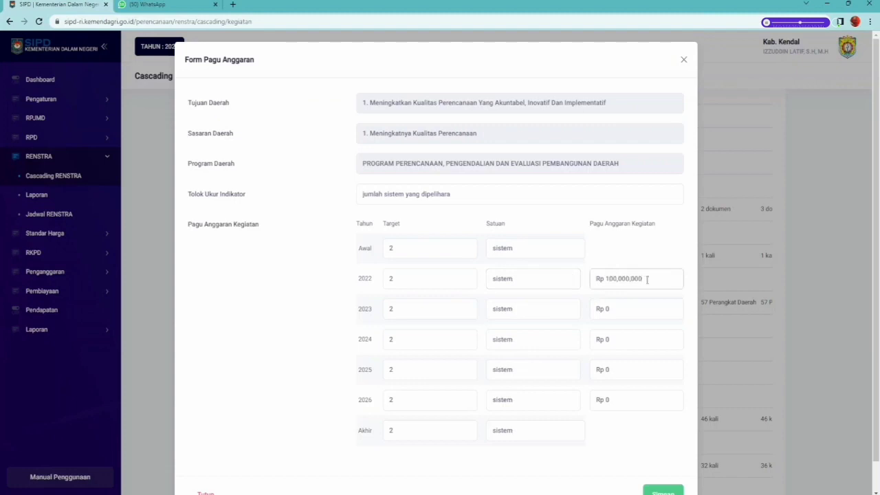
double_click(606, 278)
key(ctrl+c)
click(609, 311)
key(ctrl+v)
key(ctrl+v)
click(627, 369)
key(ctrl+v)
click(628, 403)
key(ctrl+v)
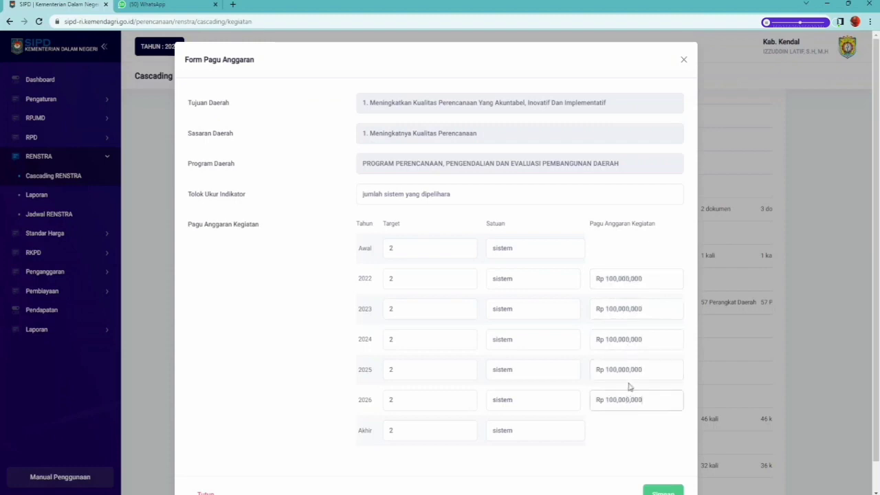
click(652, 489)
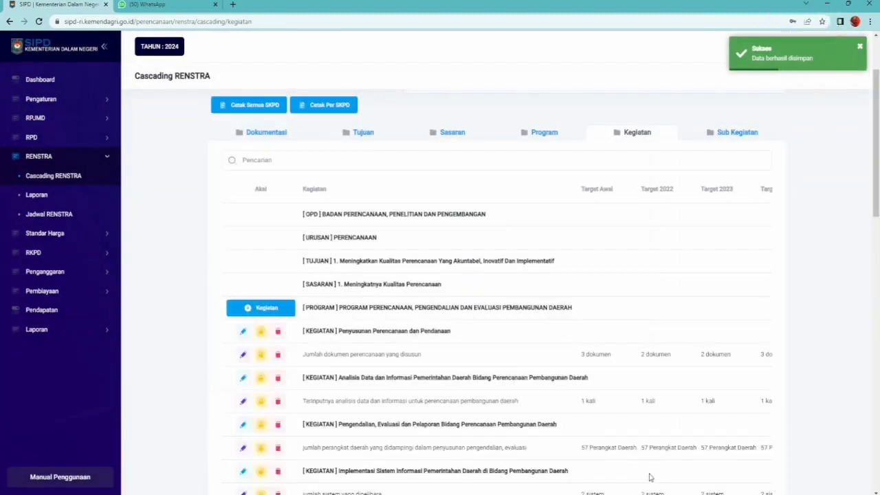
Step: Scroll the Kegiatan table to check the new 'jumlah sistem yang dipelihara' indicator row
scroll(651, 478, down, 1)
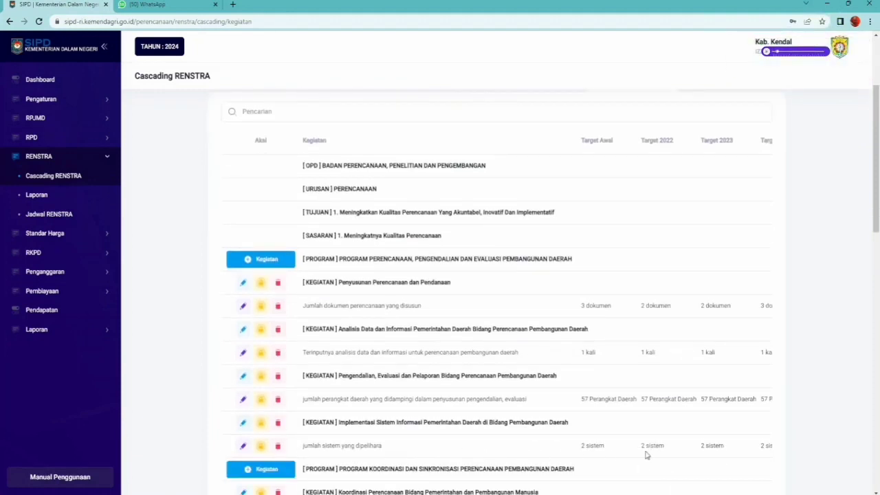
scroll(645, 449, up, 2)
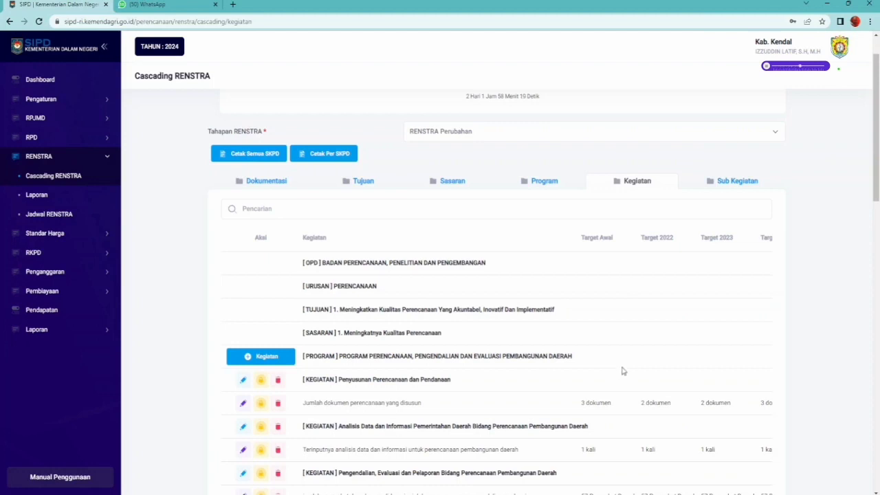
Step: Under Penyusunan Perencanaan dan Pendanaan, add and save sub-activity Analisis Kondisi Daerah, Permasalahan, dan Isu Strategis
click(714, 190)
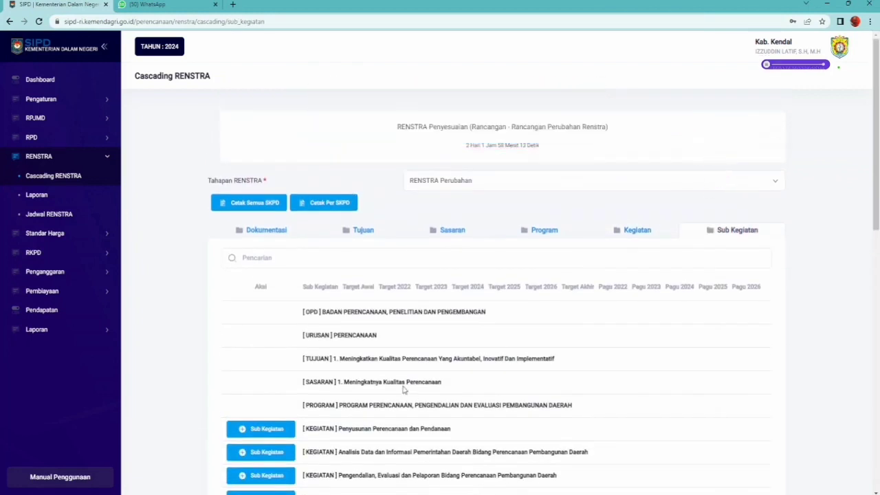
scroll(404, 387, down, 1)
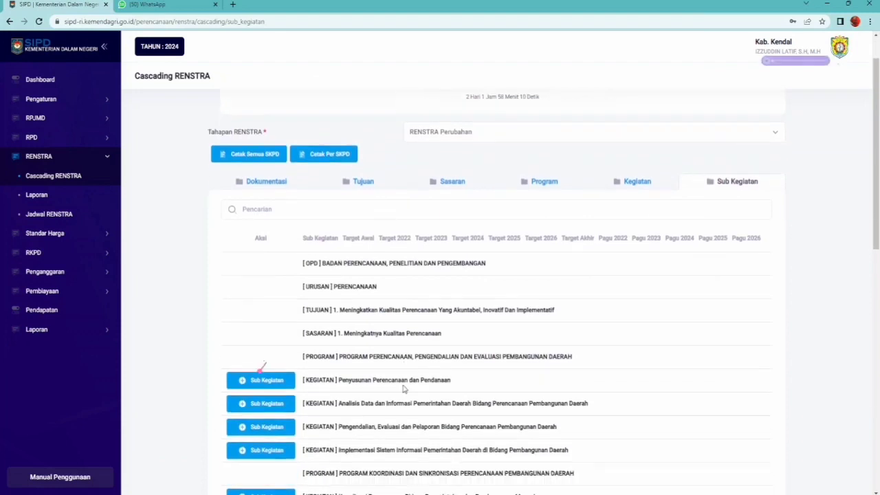
click(266, 379)
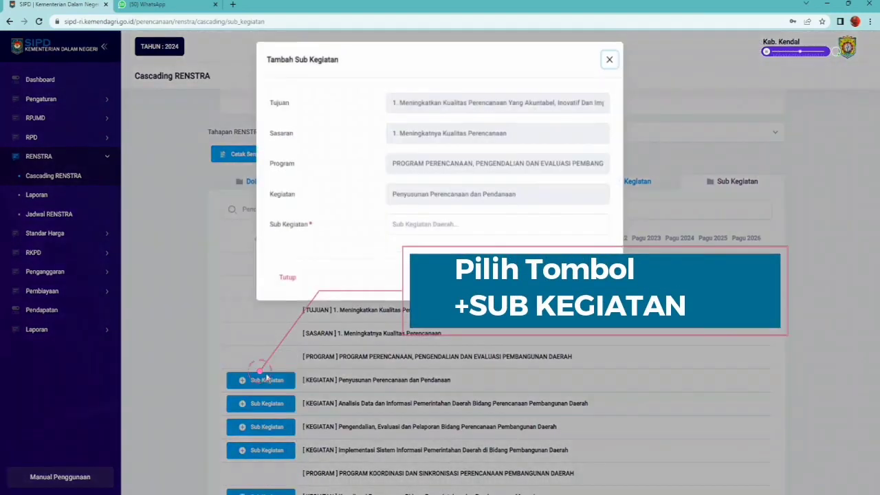
click(457, 224)
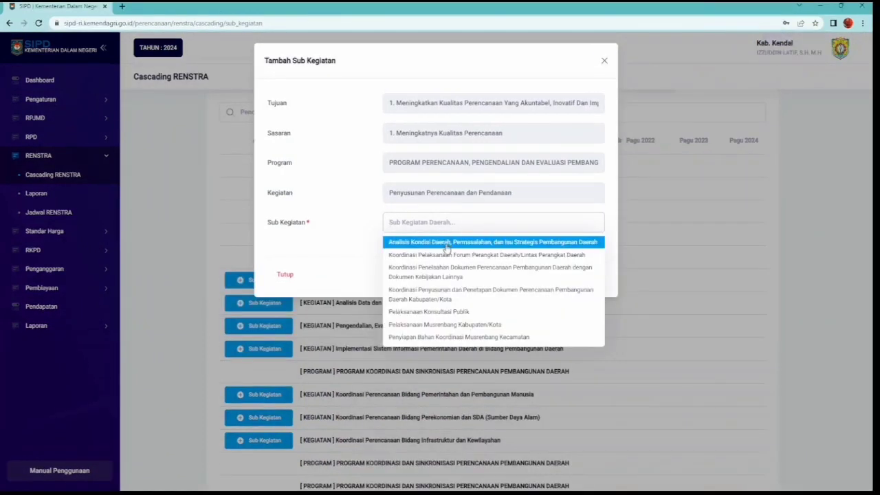
click(447, 242)
click(579, 279)
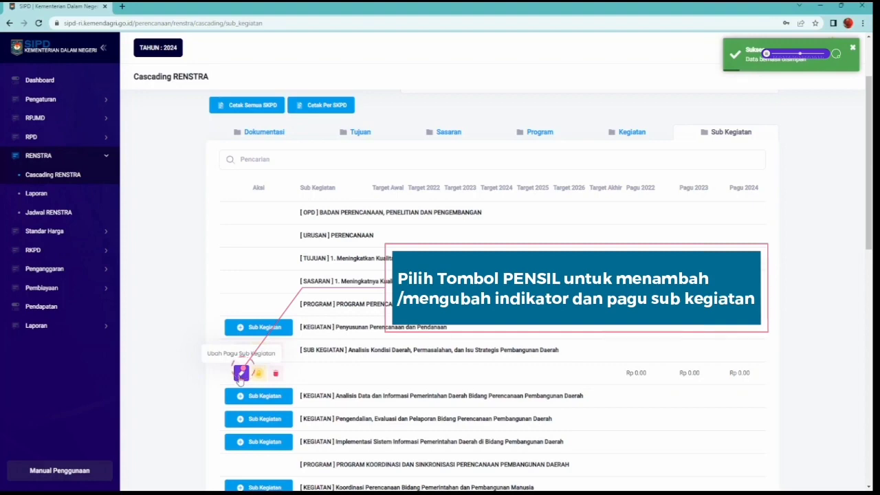
Step: Enter the indicator 'jumlah dokumen isu strategis yang disusun' with a starting unit of dokumen
click(241, 373)
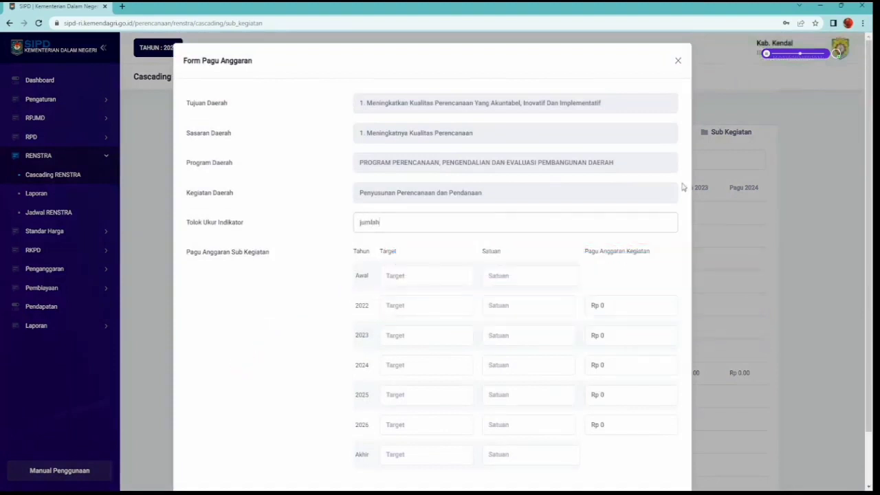
text(rategis yang disusun)
scroll(681, 187, down, 1)
click(427, 214)
text(2)
key(Tab)
text(dokumen)
Step: Fill in the starting and yearly dokumen targets, correcting entries, with a final target of 9
click(428, 250)
text(2)
click(412, 276)
text(33)
click(411, 304)
drag(398, 215, 381, 217)
text(1)
drag(397, 246, 380, 248)
text(1)
click(403, 311)
text(2)
click(408, 341)
text(1)
click(410, 368)
text(1)
click(409, 391)
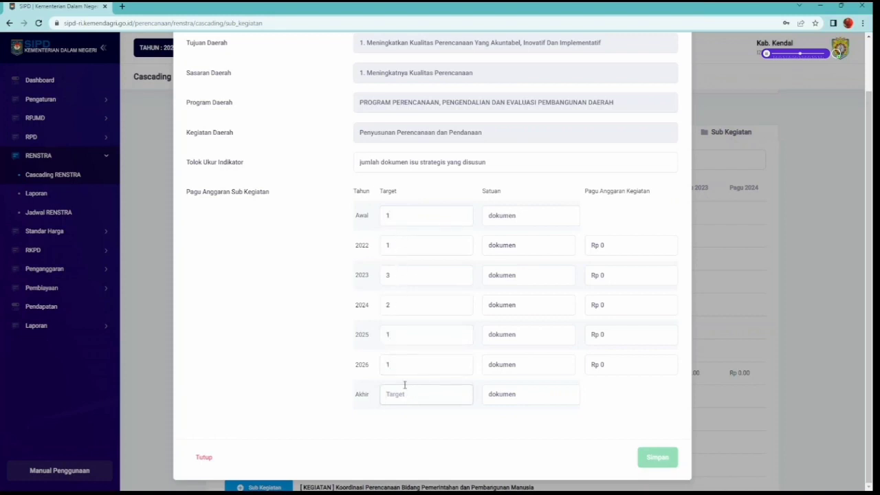
text(9)
Step: Set each year's budget ceiling to Rp 150,000,000 and save the sub-activity form
click(606, 246)
mouse_move(600, 245)
mouse_down()
mouse_move(615, 251)
mouse_move(586, 242)
mouse_up()
text(150,000,000)
key(Tab)
key(ctrl+c)
drag(612, 275, 584, 277)
key(ctrl+v)
drag(621, 303, 560, 303)
key(ctrl+v)
drag(623, 335, 586, 335)
key(ctrl+v)
drag(623, 364, 576, 364)
key(ctrl+v)
scroll(470, 328, up, 2)
scroll(458, 352, down, 2)
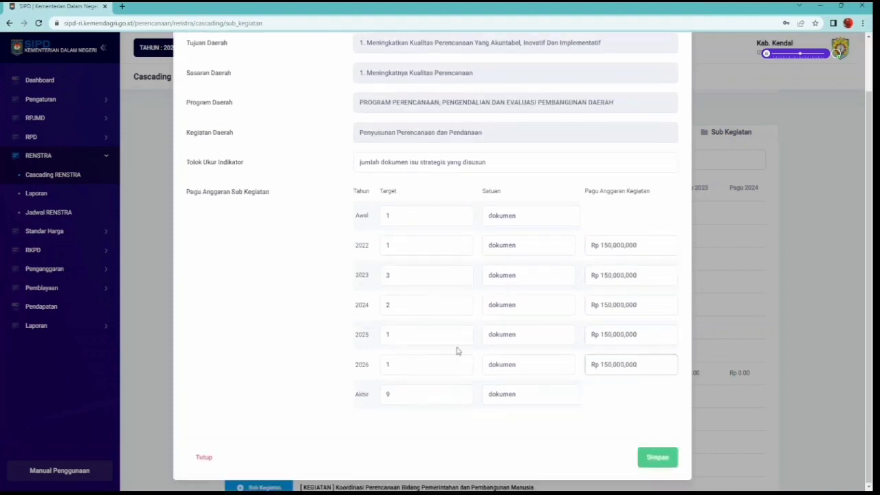
click(652, 462)
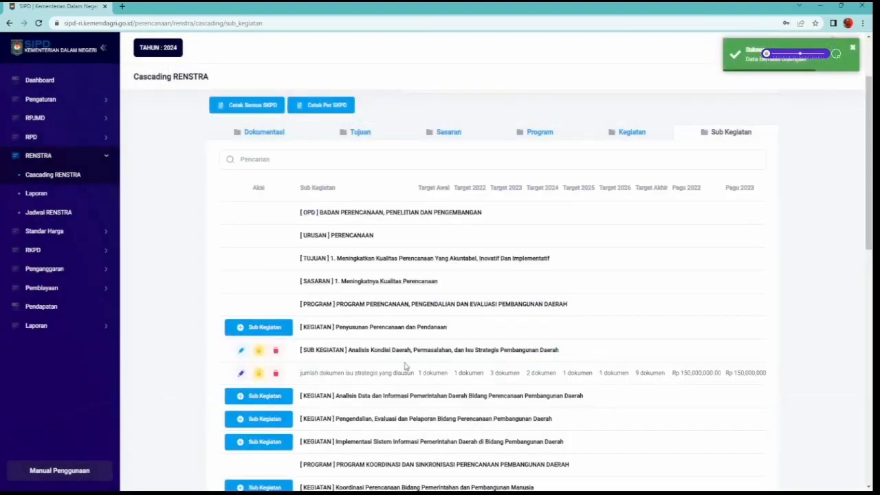
Step: Scroll the Sub Kegiatan table to verify the Analisis Kondisi Daerah row: 9 dokumen, Rp 150,000,000
scroll(401, 351, down, 2)
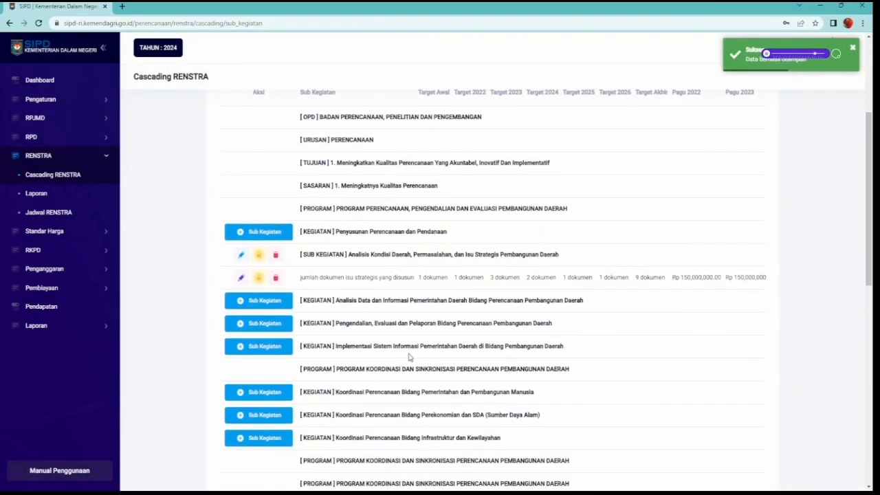
scroll(383, 355, down, 1)
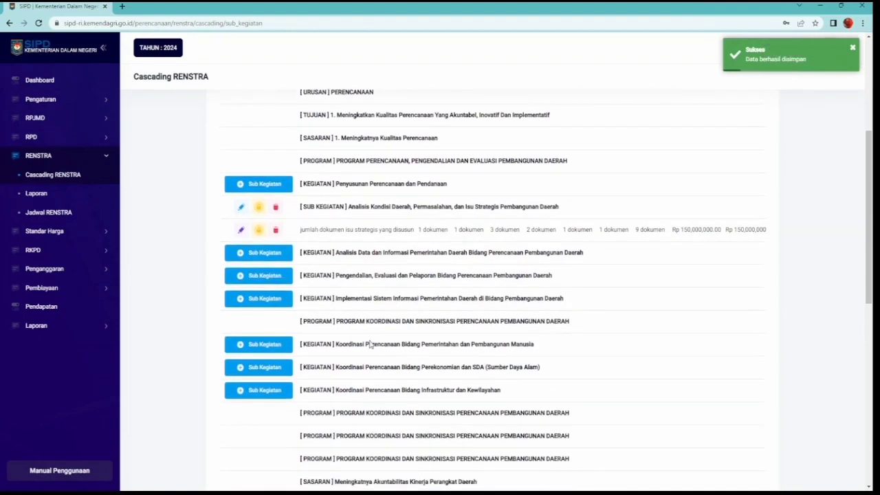
scroll(372, 347, down, 4)
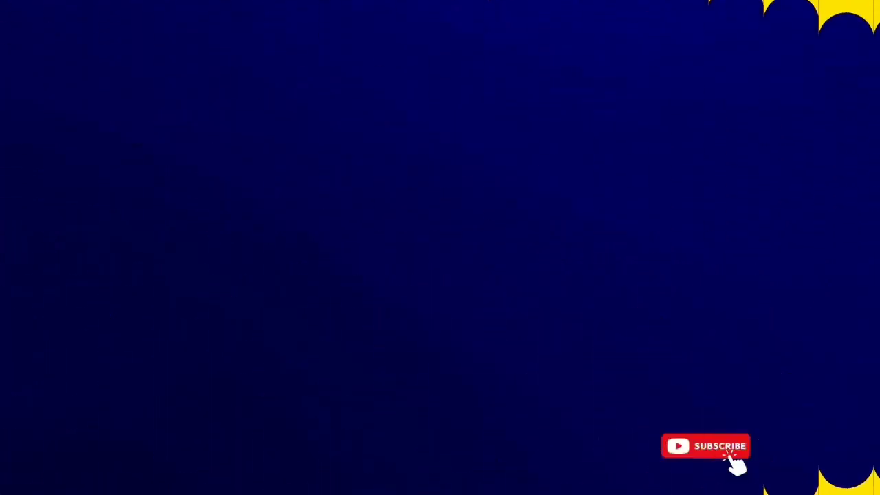